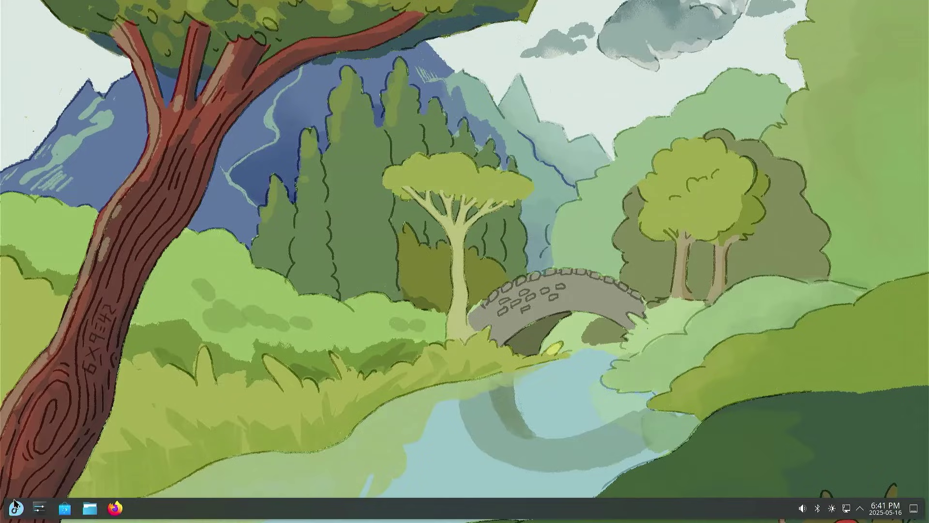
Browse the KDE launcher's All Applications, Development and Games categories.
{"action": "left_click", "coordinate": [16, 507]}
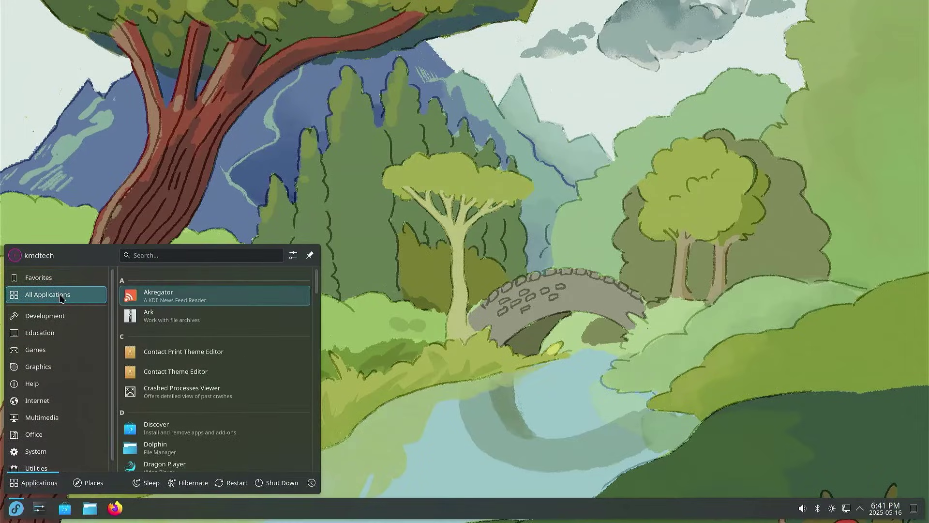
{"action": "mouse_move", "coordinate": [62, 319]}
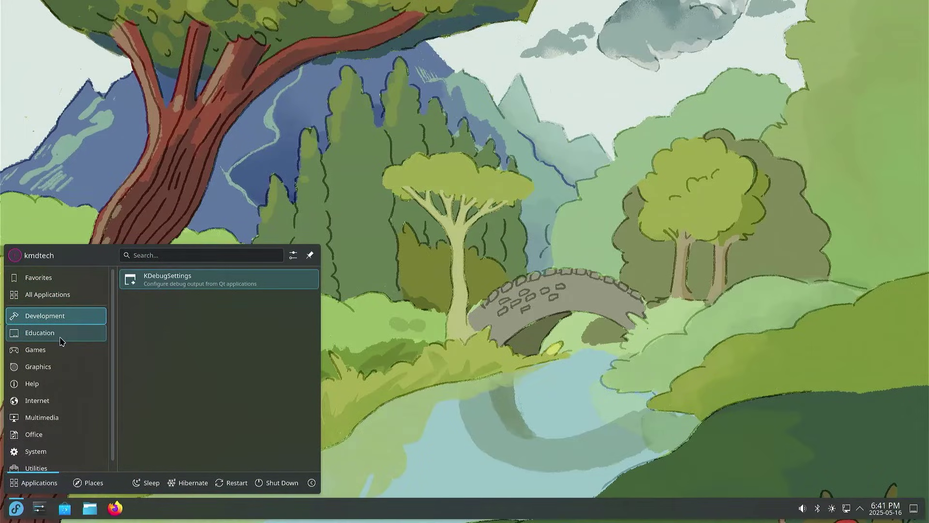
{"action": "mouse_move", "coordinate": [62, 355]}
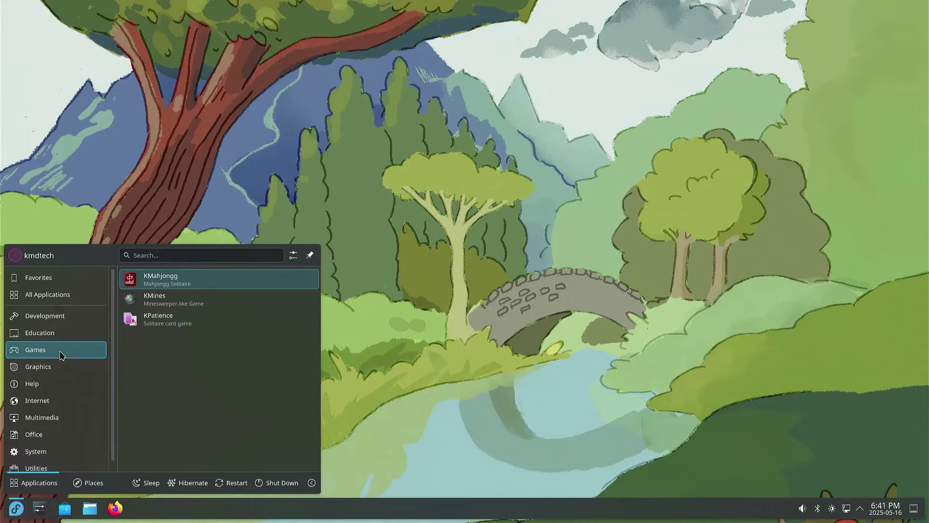
{"action": "mouse_move", "coordinate": [60, 385]}
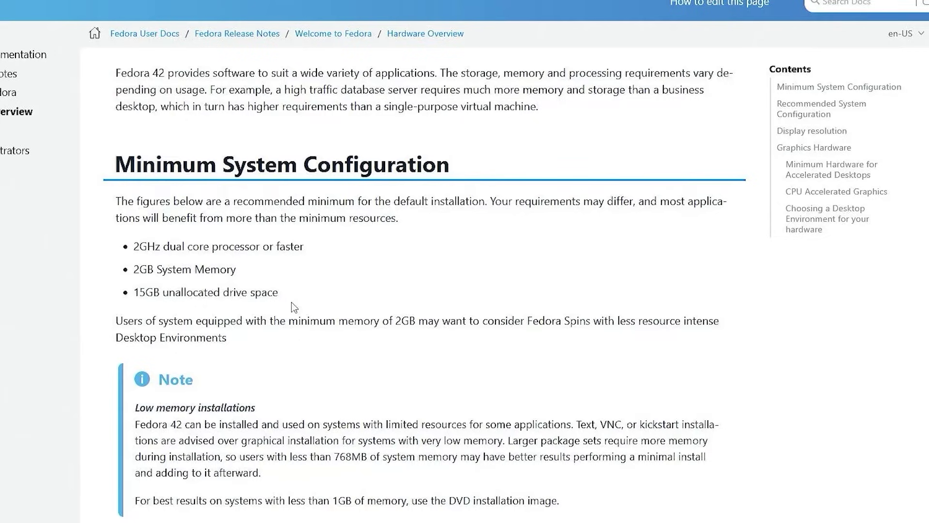
Scroll through the Hardware Overview's Recommended System Configuration and Display resolution sections.
{"action": "scroll", "coordinate": [292, 303], "scroll_direction": "down", "scroll_amount": 10}
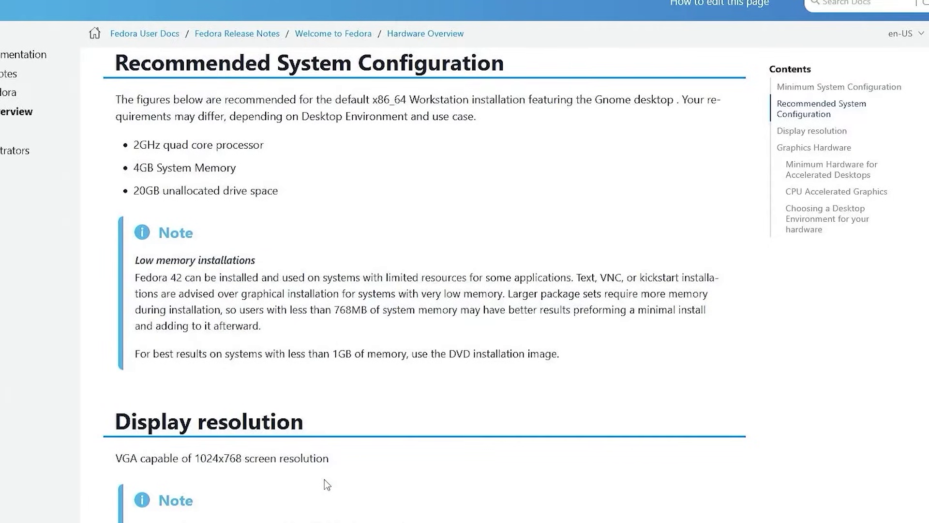
{"action": "scroll", "coordinate": [325, 481], "scroll_direction": "down", "scroll_amount": 6}
{"action": "scroll", "coordinate": [324, 453], "scroll_direction": "down", "scroll_amount": 5}
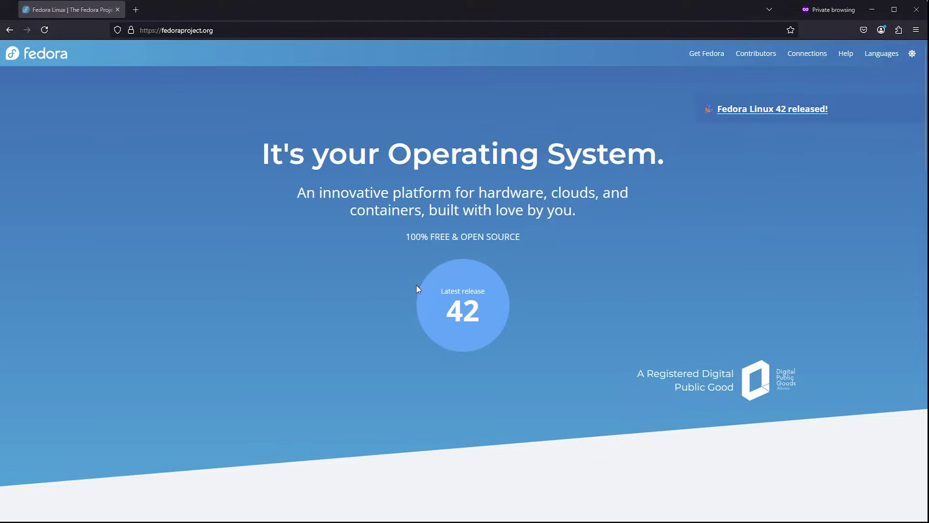
Download the Fedora KDE Plasma 42 x86_64 Live ISO from Get Fedora > KDE Plasma.
{"action": "left_click", "coordinate": [701, 56]}
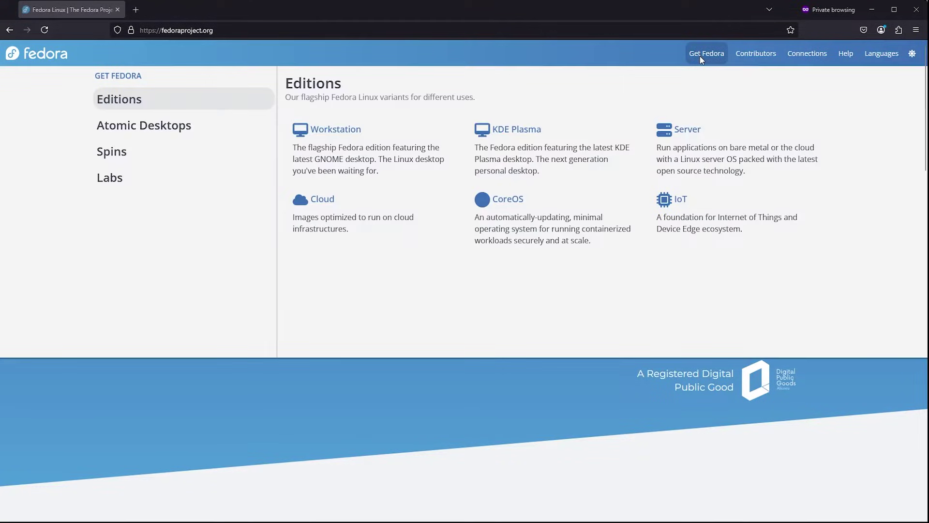
{"action": "left_click", "coordinate": [525, 129]}
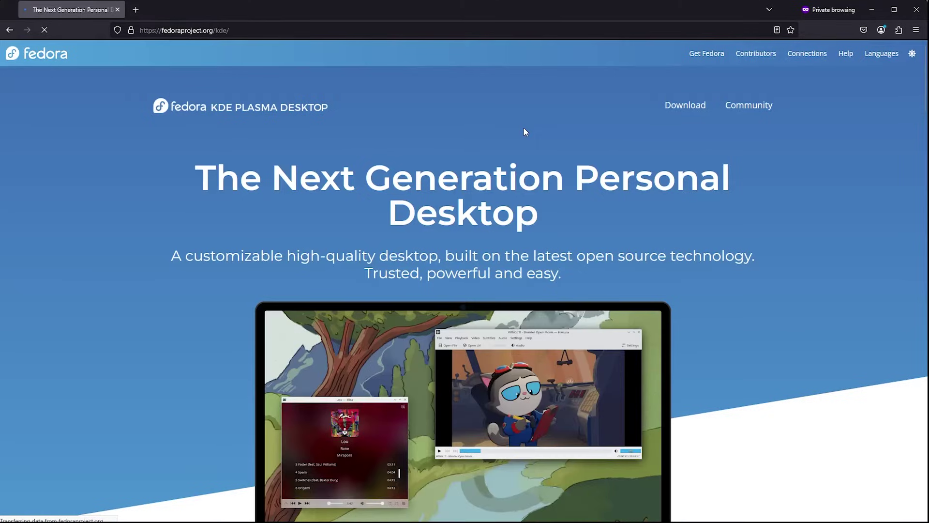
{"action": "left_click", "coordinate": [681, 111]}
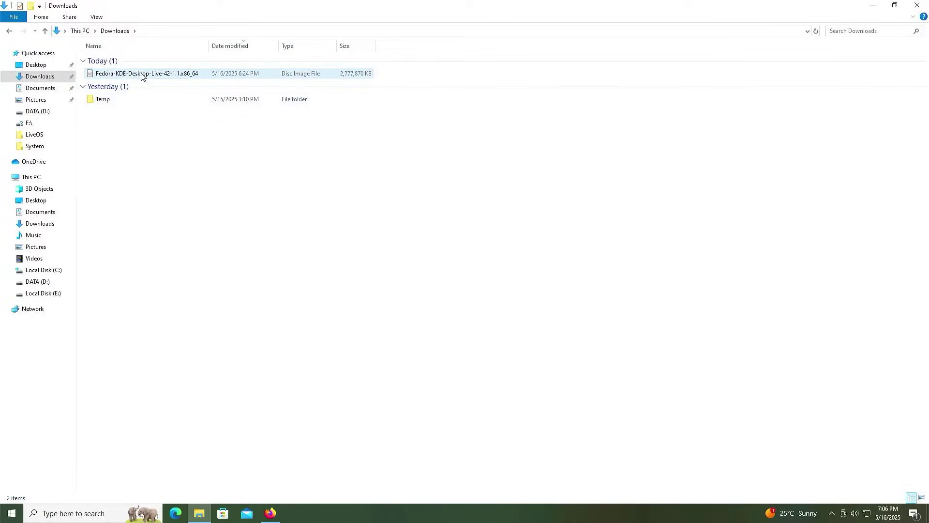
{"action": "left_click", "coordinate": [141, 74]}
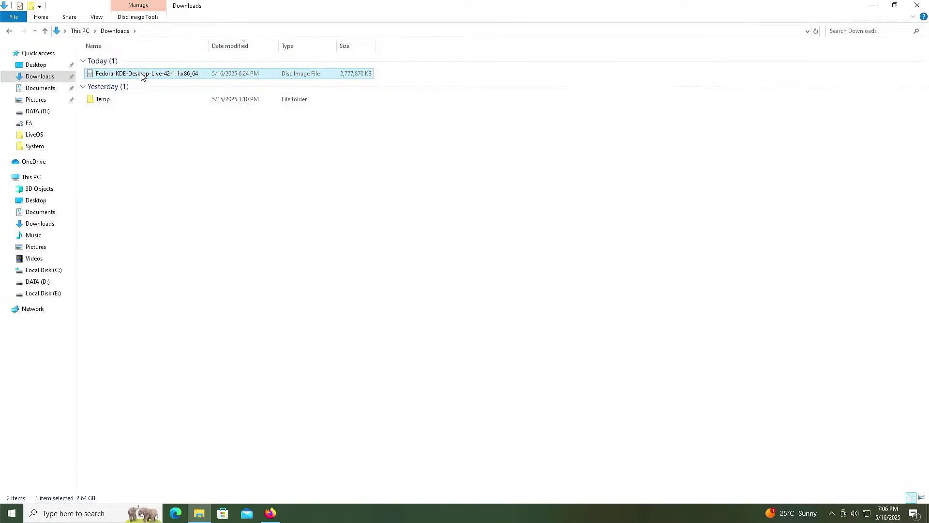
Mount the Fedora ISO as drive G: and search Start for 'disk management'.
{"action": "right_click", "coordinate": [142, 74]}
{"action": "left_click", "coordinate": [163, 77]}
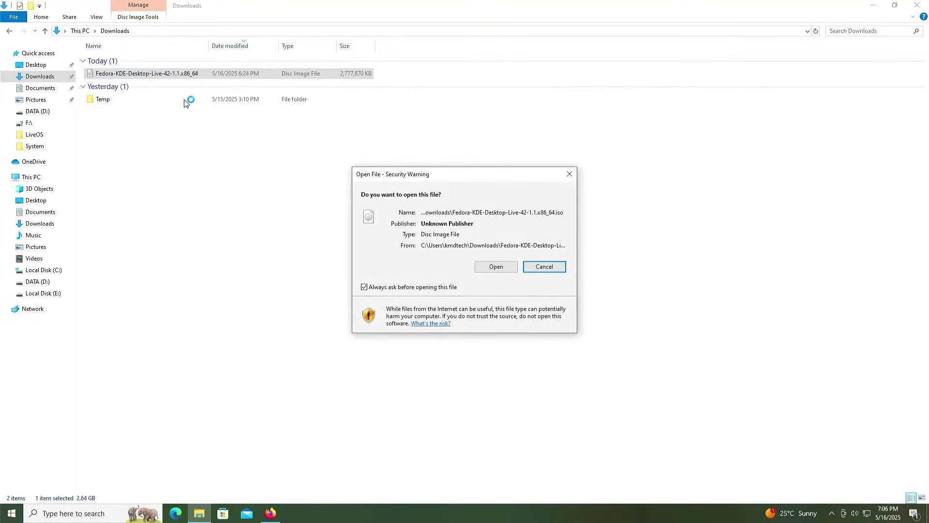
{"action": "left_click", "coordinate": [486, 270]}
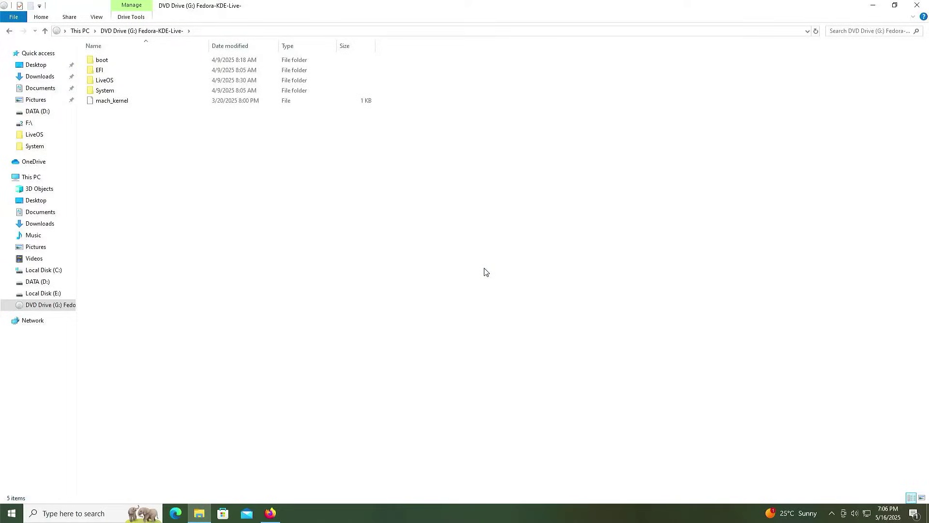
{"action": "key", "text": "super"}
{"action": "type", "text": "disk mana"}
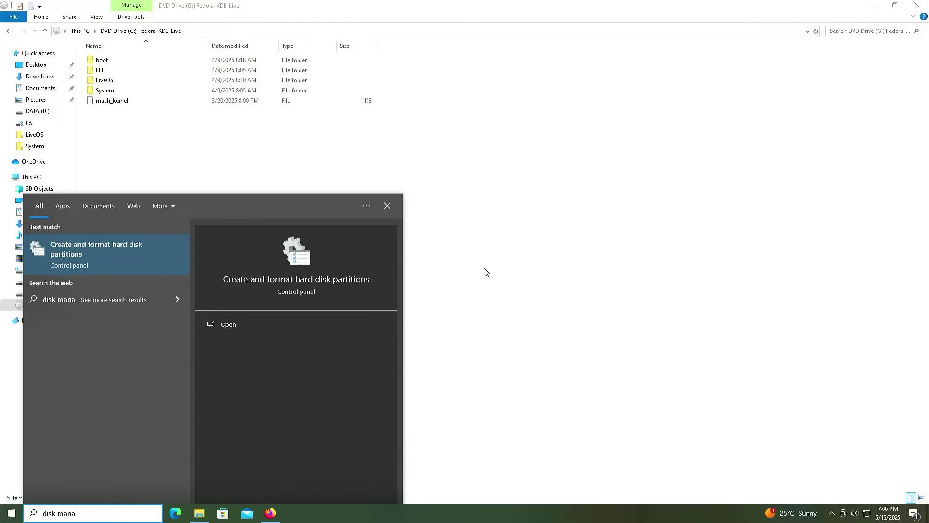
{"action": "type", "text": "gement"}
Launch Disk Management and inspect the G: partition, Disk 1 and DATA (D:).
{"action": "key", "text": "Return"}
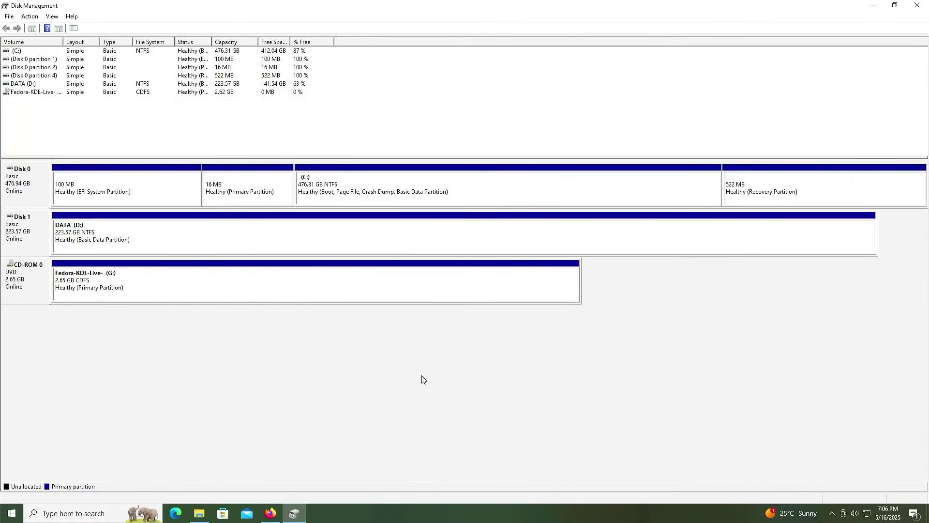
{"action": "left_click", "coordinate": [324, 288]}
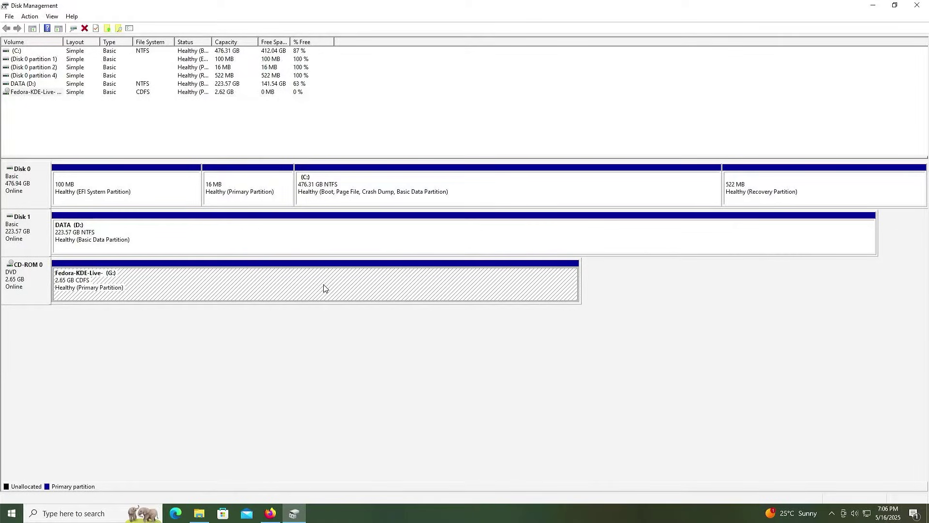
{"action": "left_click", "coordinate": [38, 201]}
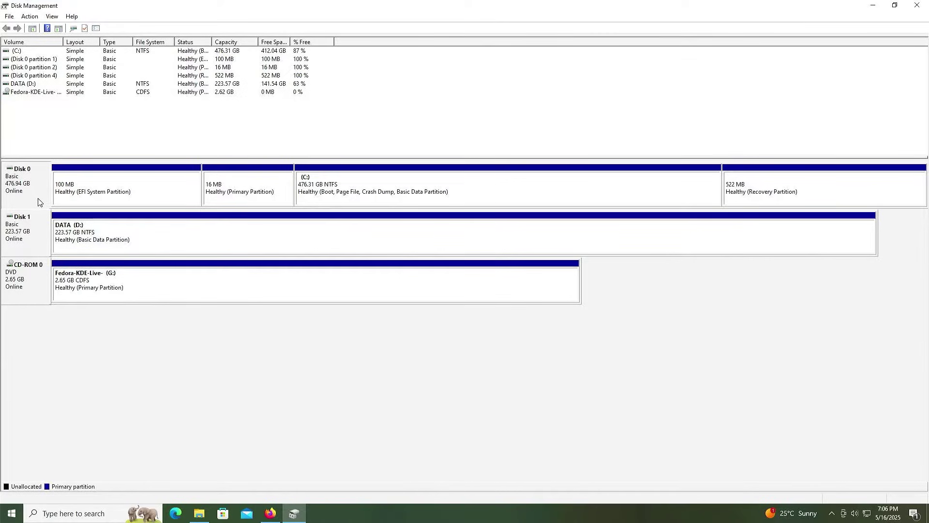
{"action": "left_click", "coordinate": [37, 217]}
{"action": "left_click", "coordinate": [157, 243]}
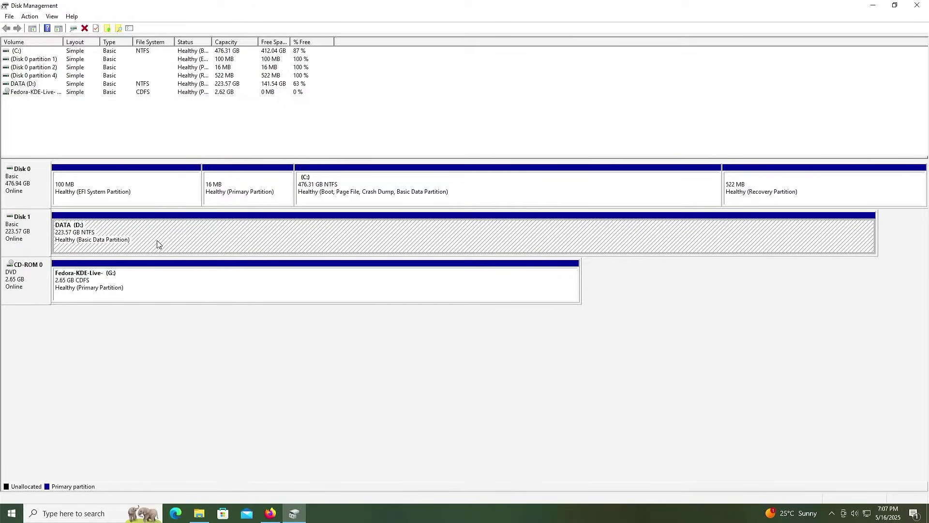
Shrink DATA (D:) by 50000 MB, leaving 48.83 GB unallocated.
{"action": "right_click", "coordinate": [207, 247]}
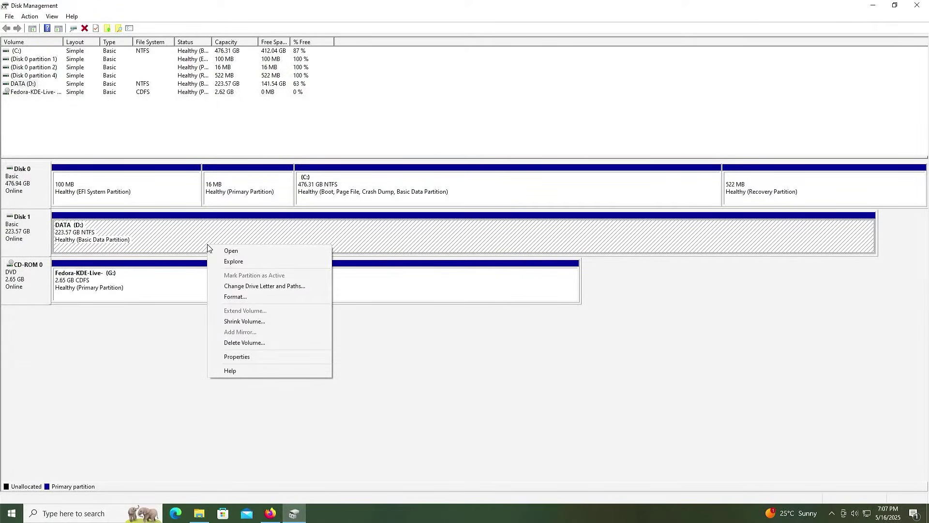
{"action": "left_click", "coordinate": [247, 321]}
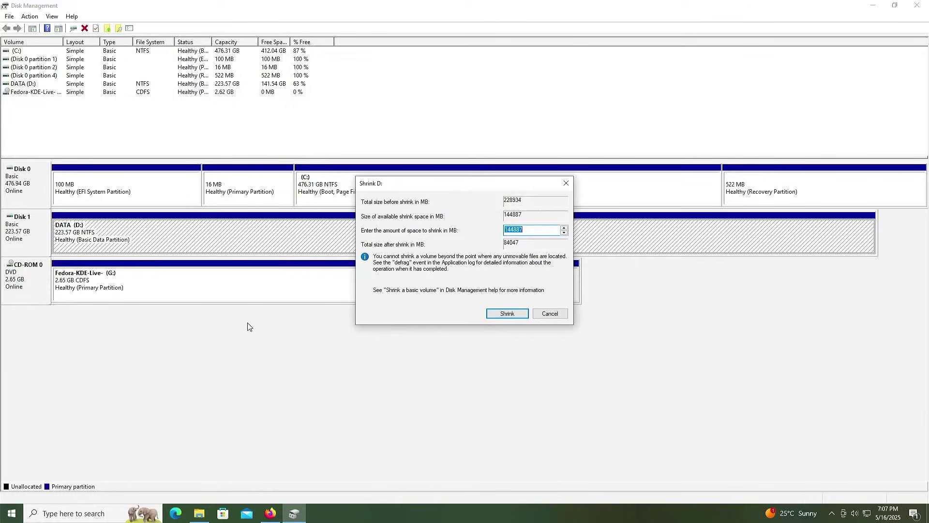
{"action": "type", "text": "50000"}
{"action": "left_click", "coordinate": [507, 314]}
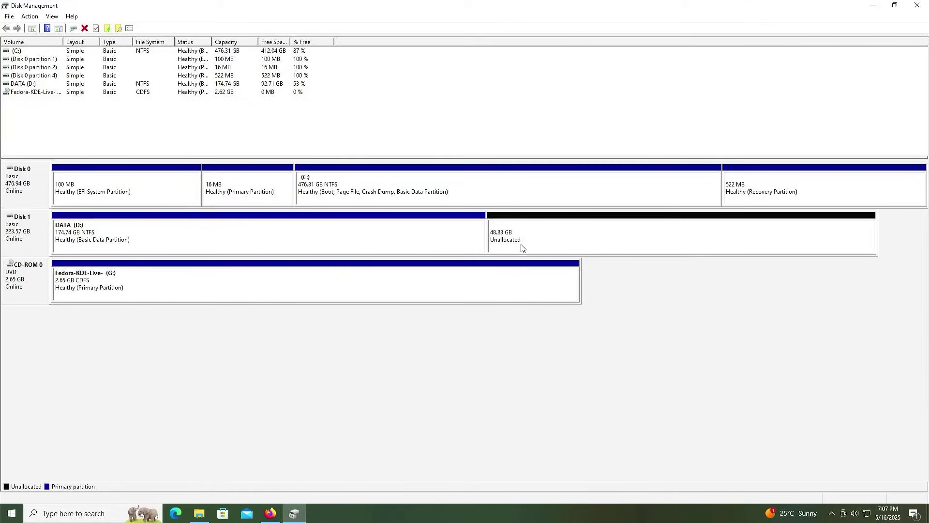
{"action": "left_click", "coordinate": [522, 246]}
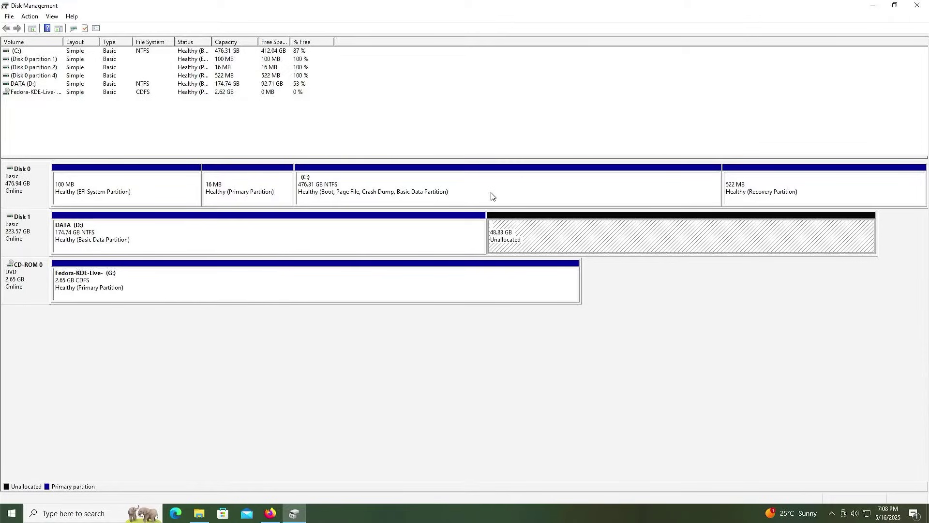
View the Fedora DVD drive G: properties and close them unchanged.
{"action": "right_click", "coordinate": [161, 293]}
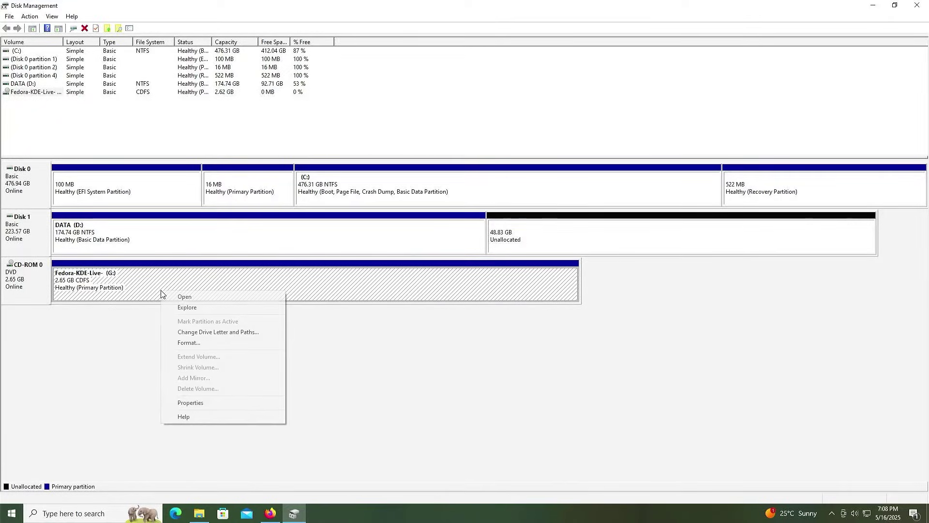
{"action": "left_click", "coordinate": [207, 403]}
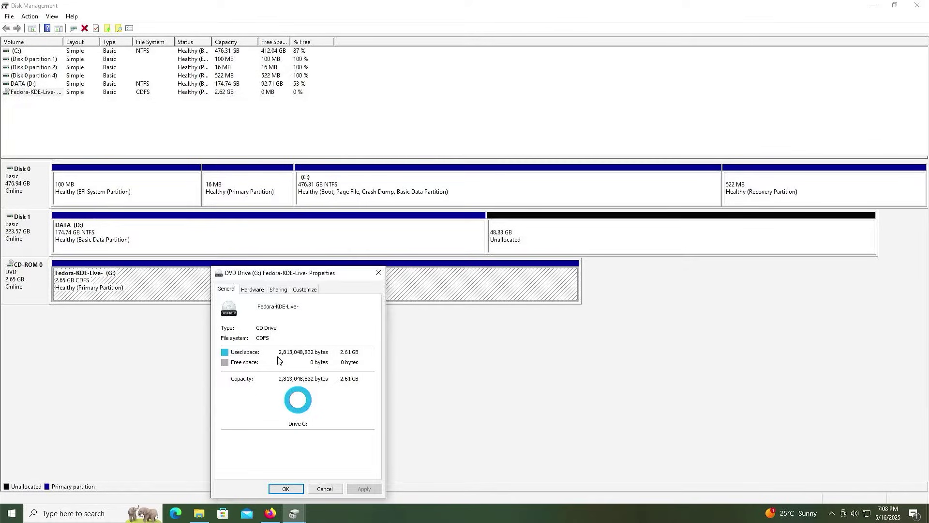
{"action": "left_click", "coordinate": [324, 489]}
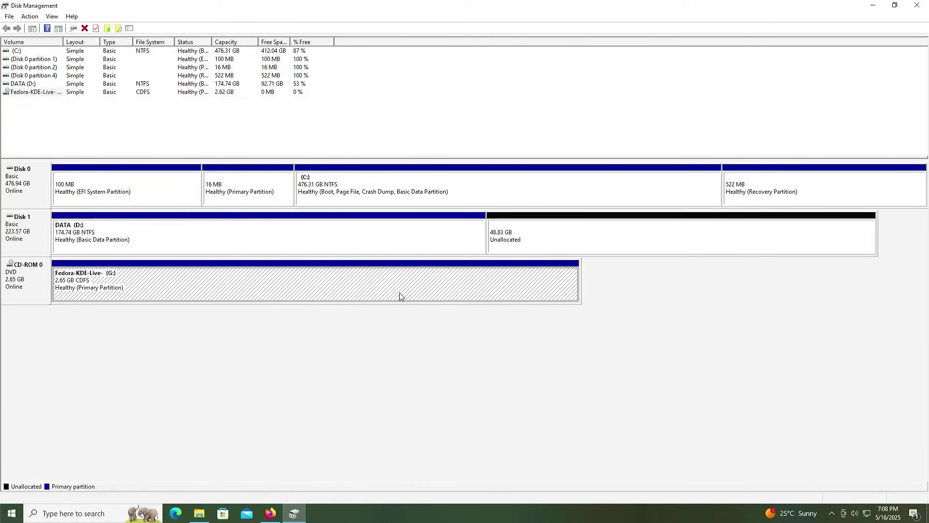
Shrink C: by 3000 MB, creating 2.93 GB of unallocated space.
{"action": "left_click", "coordinate": [477, 189]}
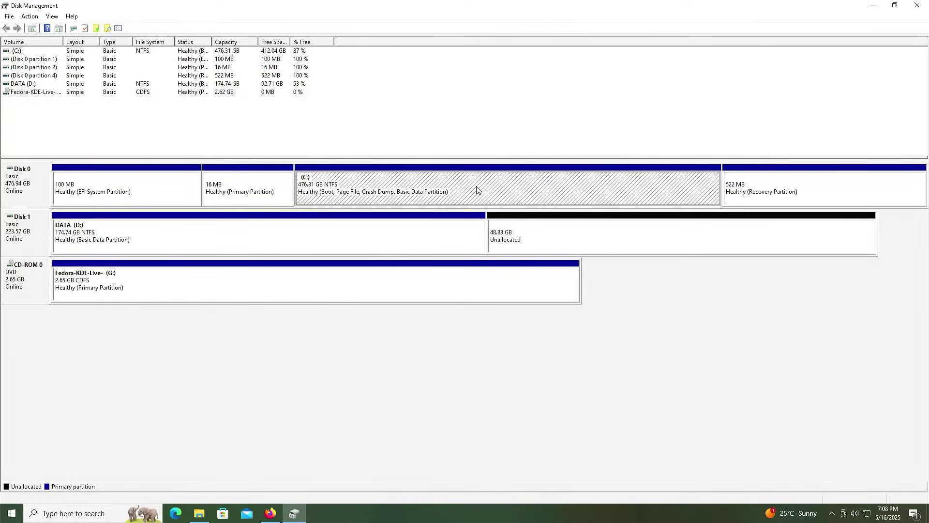
{"action": "right_click", "coordinate": [477, 189]}
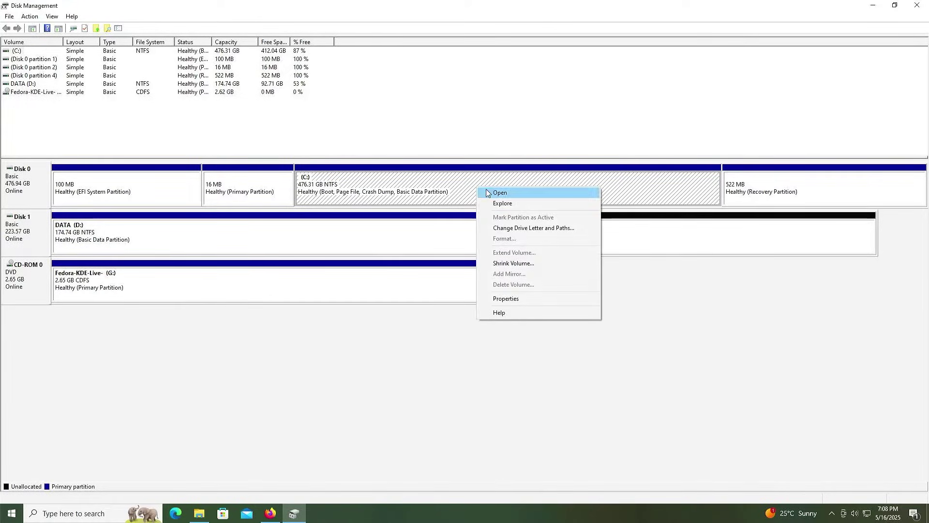
{"action": "left_click", "coordinate": [516, 263]}
{"action": "type", "text": "3000"}
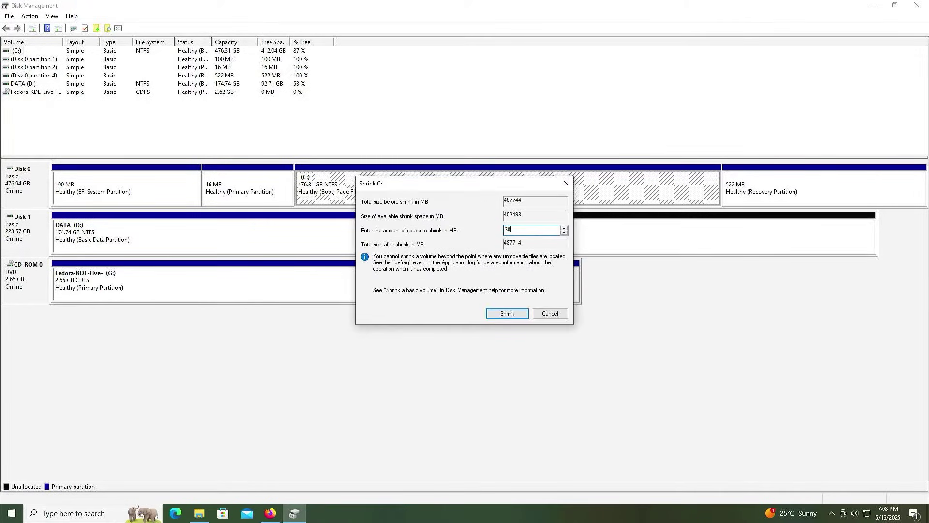
{"action": "left_click", "coordinate": [508, 314]}
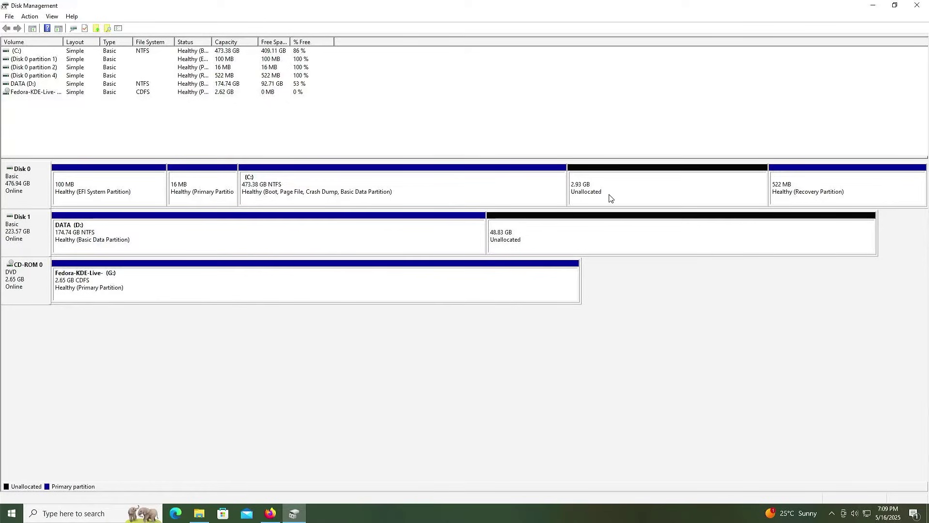
{"action": "left_click", "coordinate": [610, 195]}
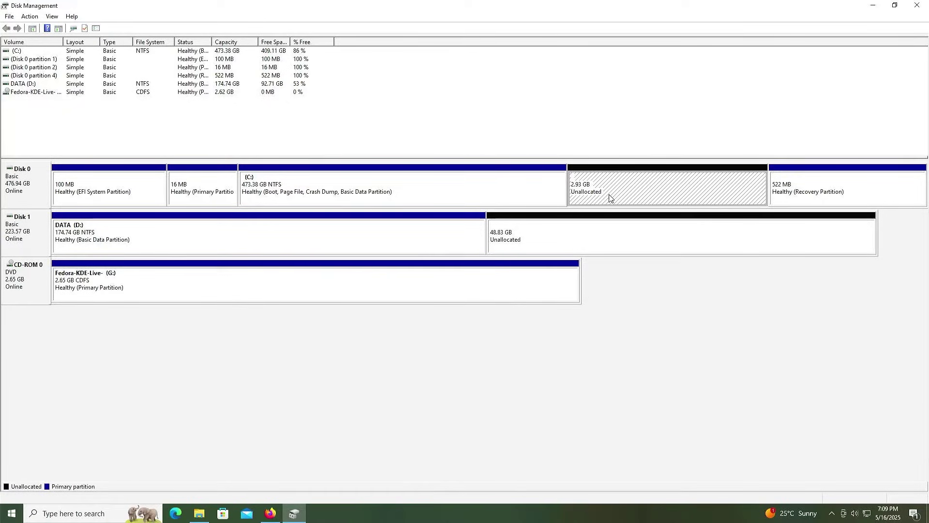
Start a New Simple Volume on the 2.93 GB space, keeping 3000 MB and letter F.
{"action": "right_click", "coordinate": [610, 195]}
{"action": "left_click", "coordinate": [621, 199]}
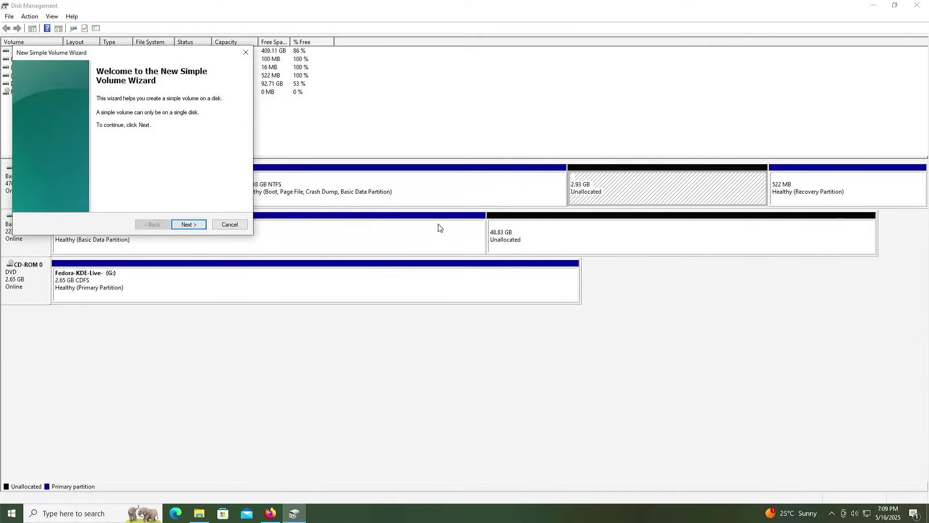
{"action": "left_click", "coordinate": [189, 225]}
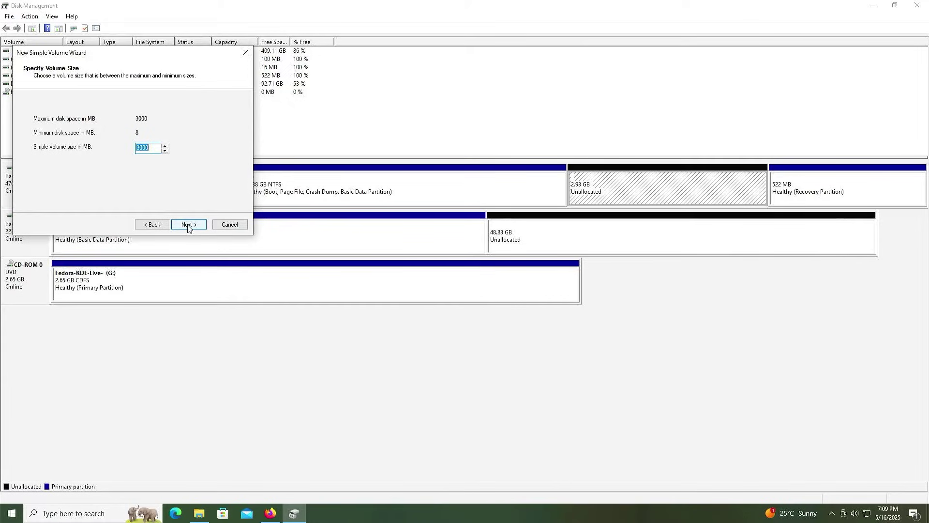
{"action": "left_click", "coordinate": [189, 226]}
{"action": "left_click", "coordinate": [188, 224]}
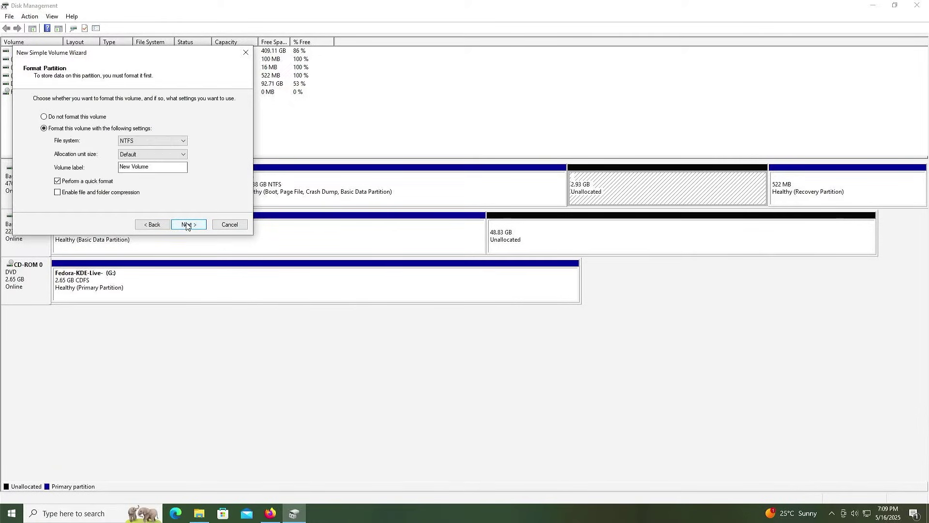
Format the volume as FAT32 labelled 'ISO' and finish creating ISO (F:).
{"action": "left_click", "coordinate": [149, 140]}
{"action": "left_click", "coordinate": [149, 141]}
{"action": "left_click", "coordinate": [149, 140]}
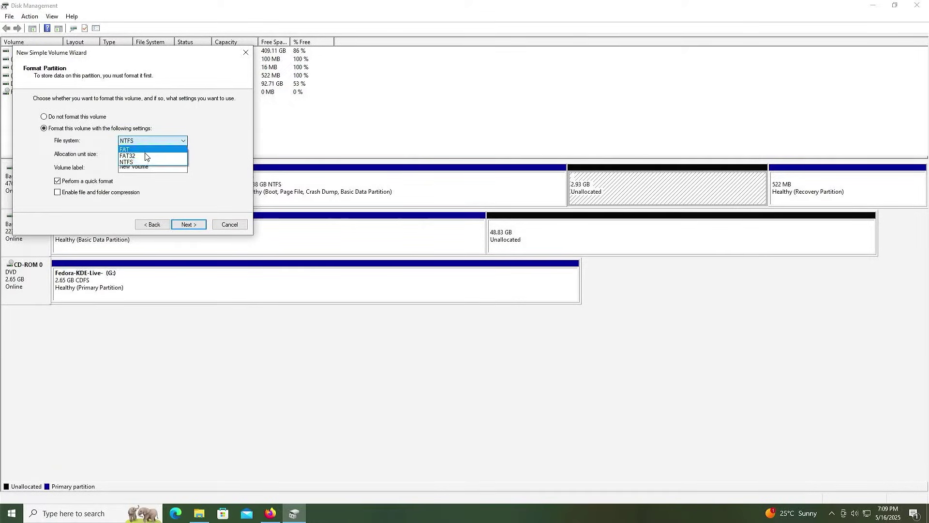
{"action": "left_click", "coordinate": [148, 154]}
{"action": "left_click_drag", "start_coordinate": [154, 165], "coordinate": [109, 169]}
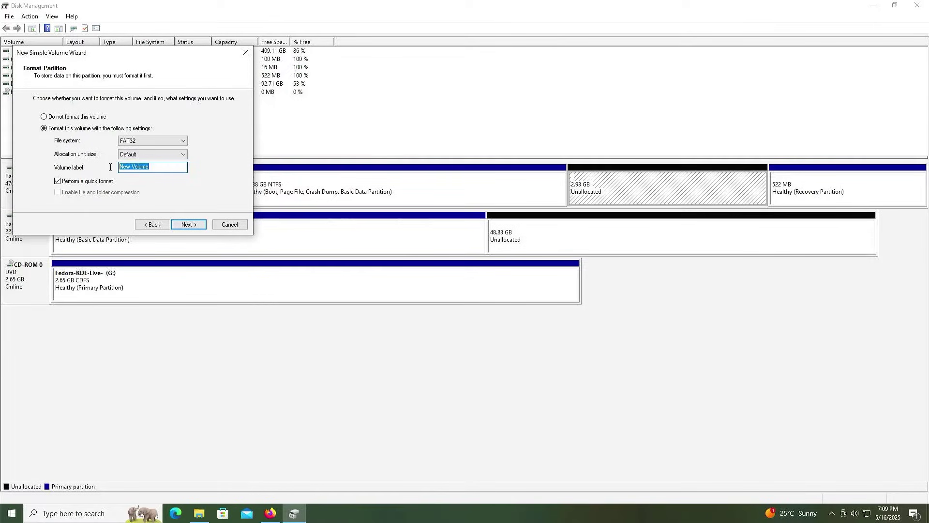
{"action": "type", "text": "ISO"}
{"action": "left_click", "coordinate": [189, 225]}
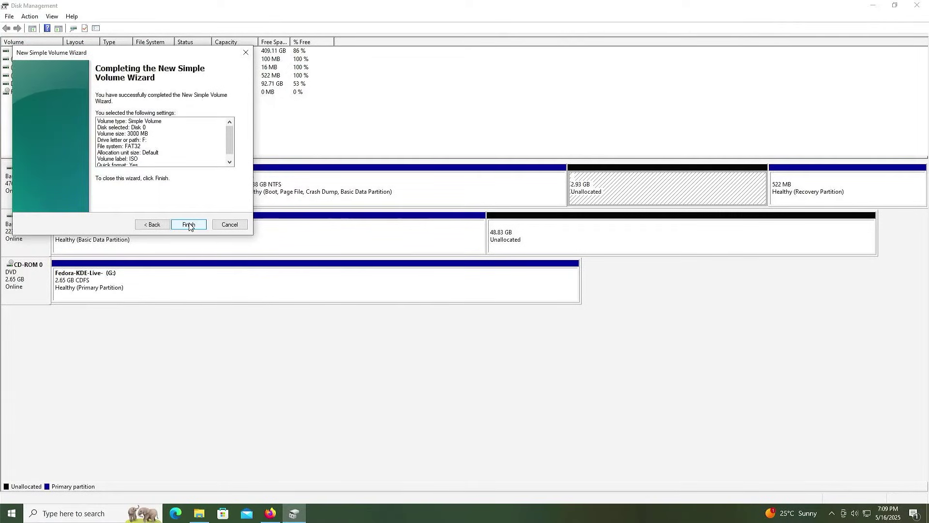
{"action": "left_click", "coordinate": [188, 225]}
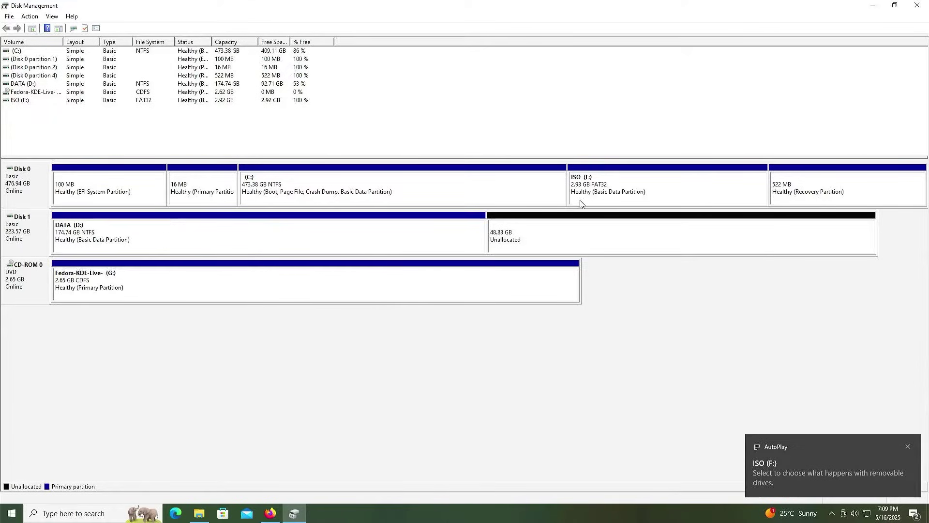
{"action": "left_click", "coordinate": [599, 203]}
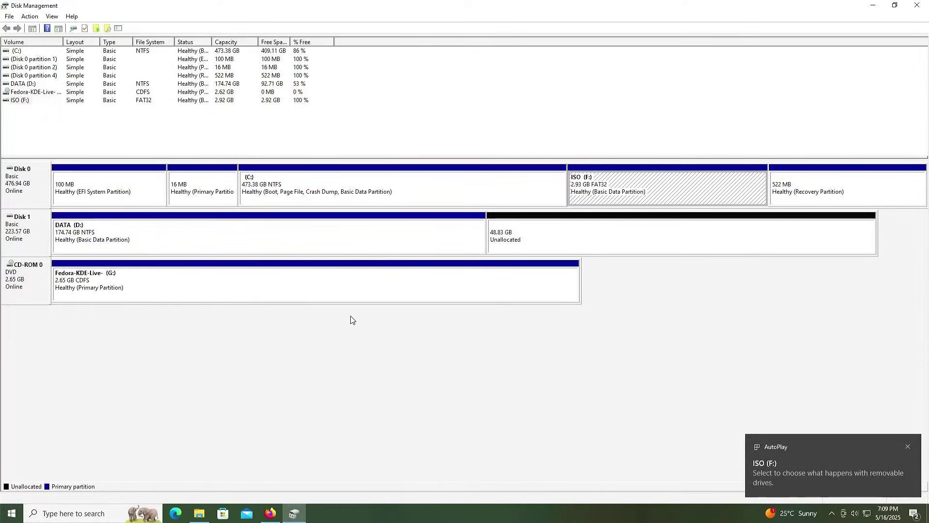
Copy all files from the Fedora DVD drive G: into ISO (F:).
{"action": "left_click", "coordinate": [198, 514]}
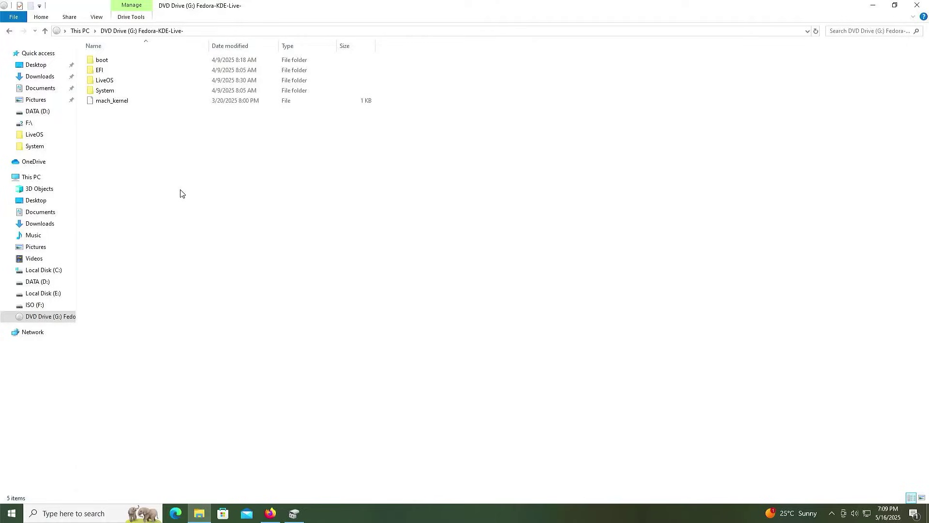
{"action": "key", "text": "ctrl+a"}
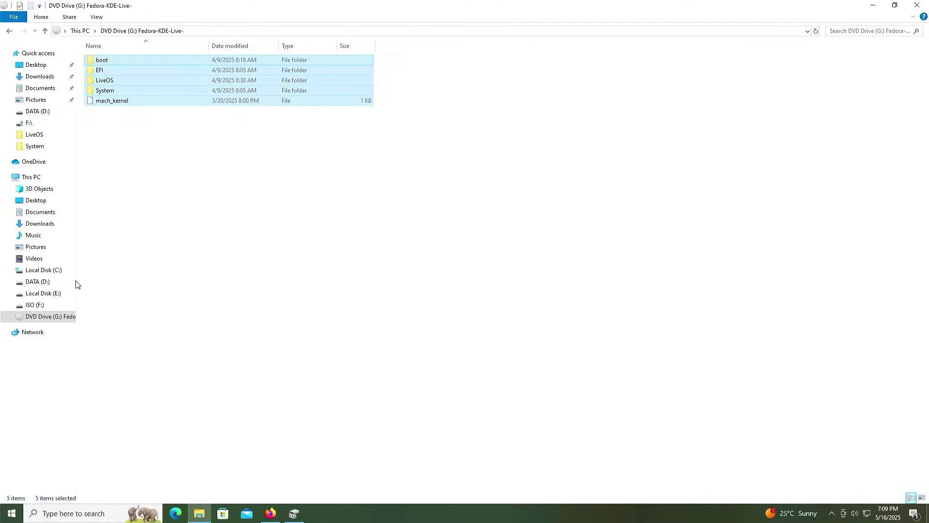
{"action": "left_click", "coordinate": [53, 306]}
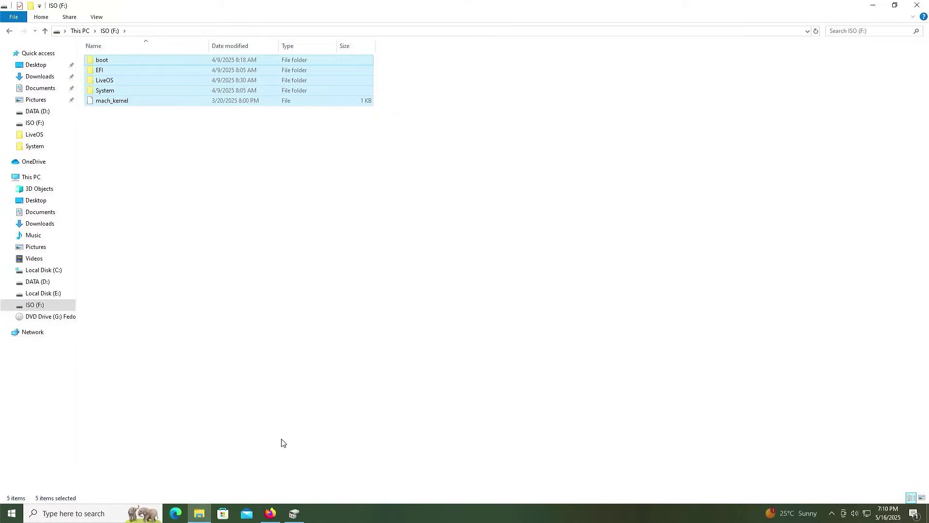
{"action": "left_click", "coordinate": [292, 514]}
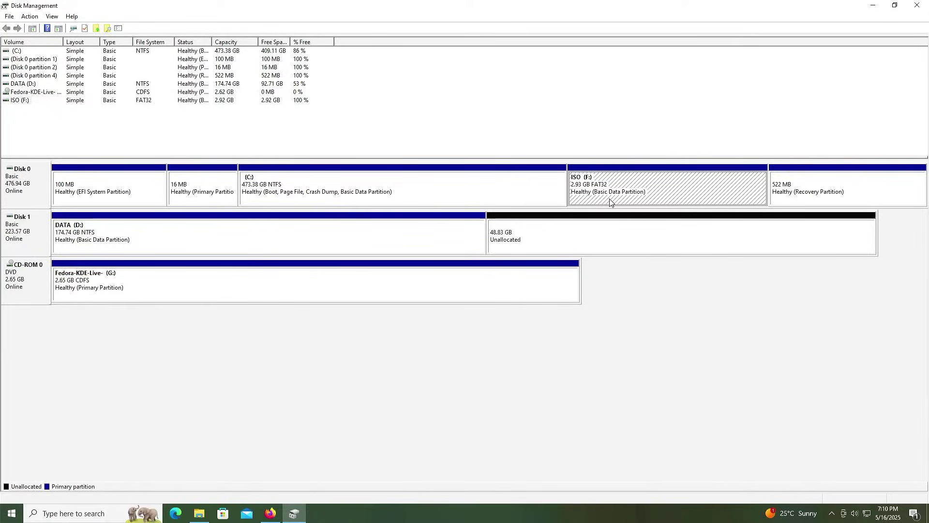
Launch diskpart as administrator and approve the UAC prompt.
{"action": "key", "text": "super"}
{"action": "type", "text": "diskpart"}
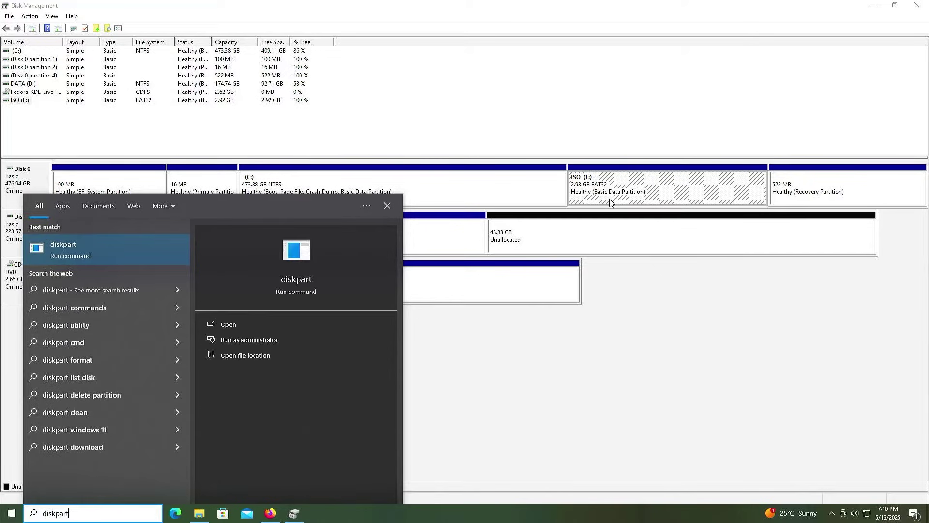
{"action": "key", "text": "Right"}
{"action": "key", "text": "Down"}
{"action": "key", "text": "Return"}
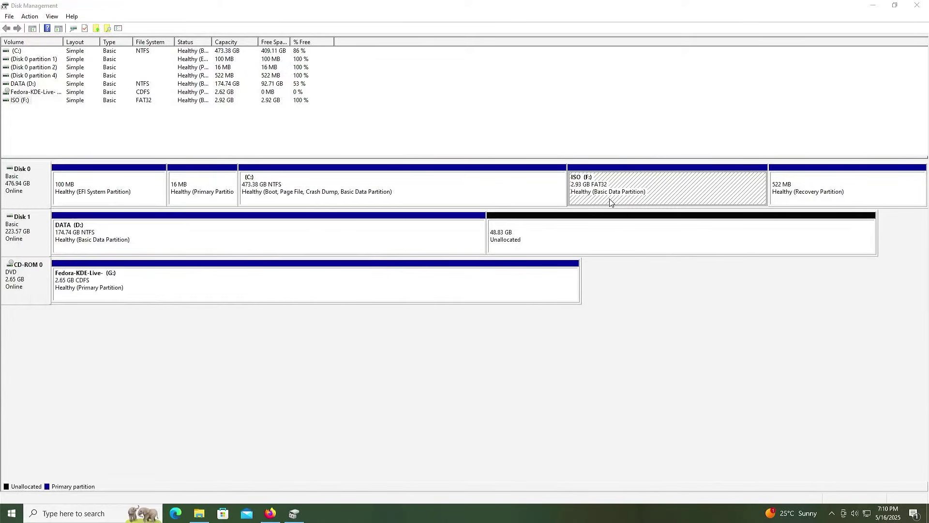
{"action": "key", "text": "alt+y"}
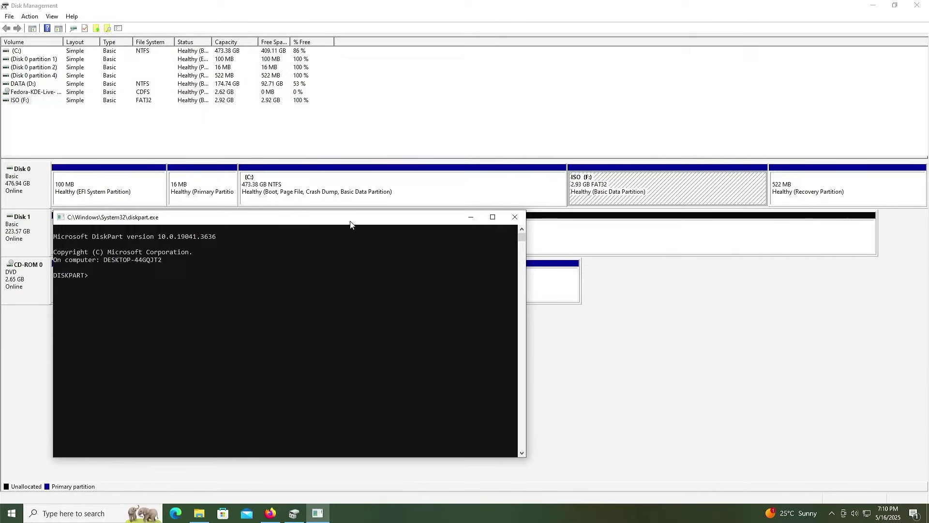
Run list disk, sel disk 0 and list part to show Disk 0's partitions.
{"action": "type", "text": "list disk"}
{"action": "key", "text": "Return"}
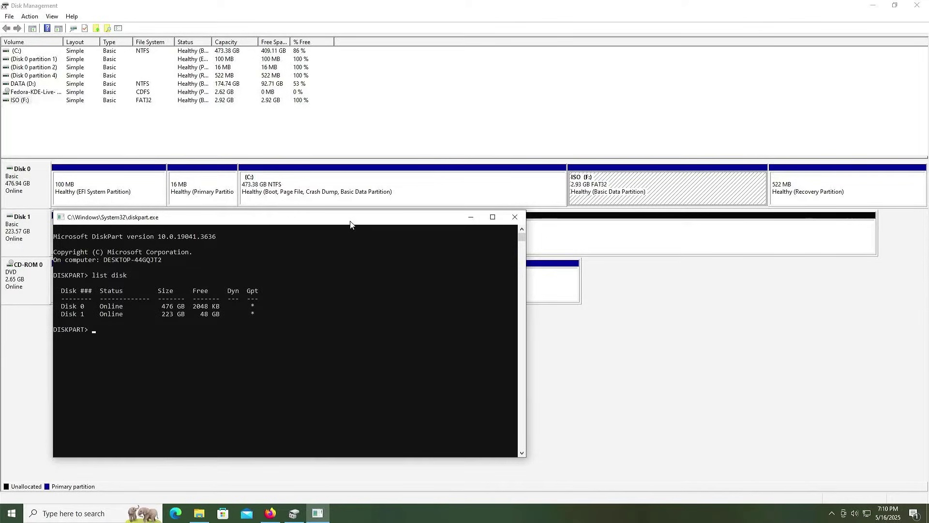
{"action": "type", "text": "sel disk 0"}
{"action": "key", "text": "Return"}
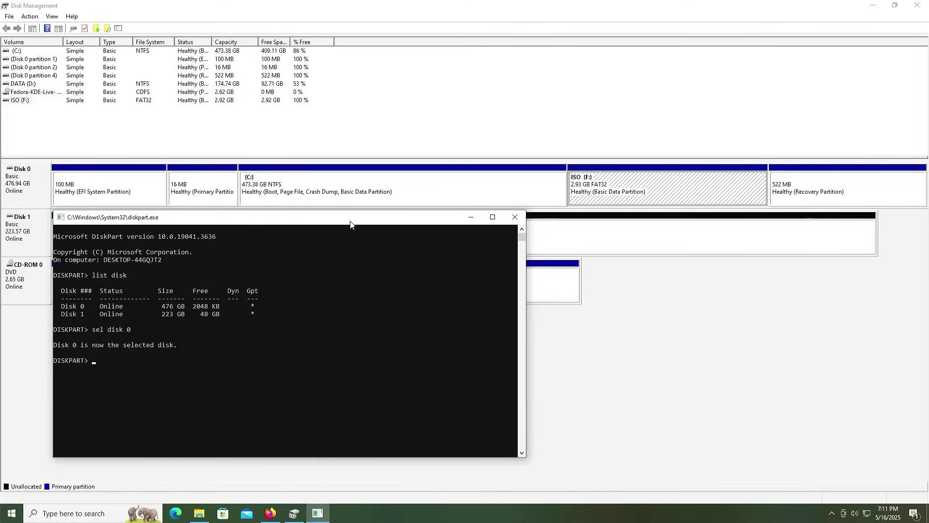
{"action": "type", "text": "list part"}
{"action": "key", "text": "Return"}
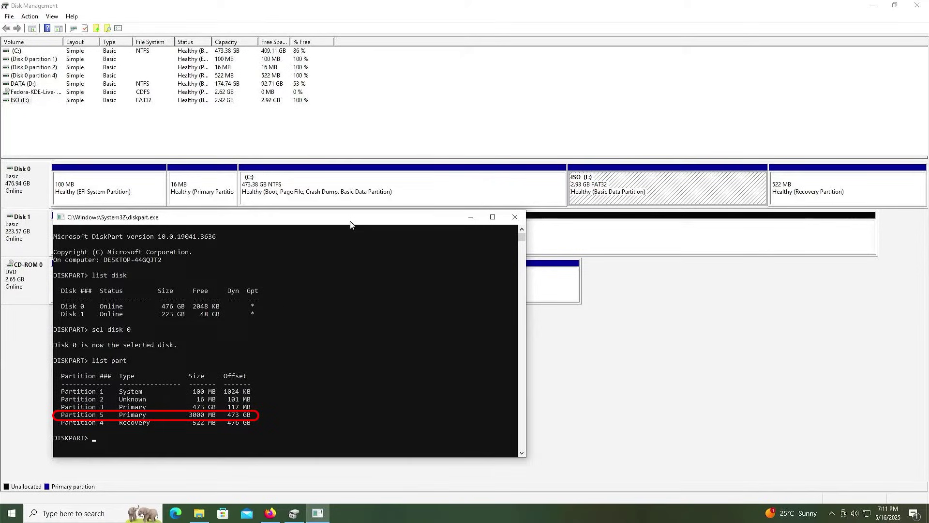
Select partition 5 and display the help for set id.
{"action": "type", "text": "sel part 5"}
{"action": "key", "text": "Return"}
{"action": "type", "text": "hel"}
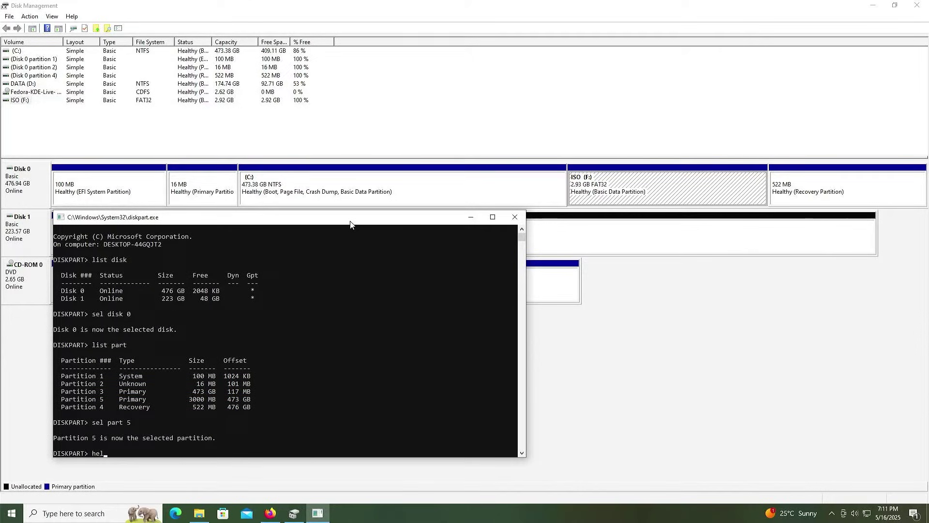
{"action": "type", "text": "p set id"}
{"action": "key", "text": "Return"}
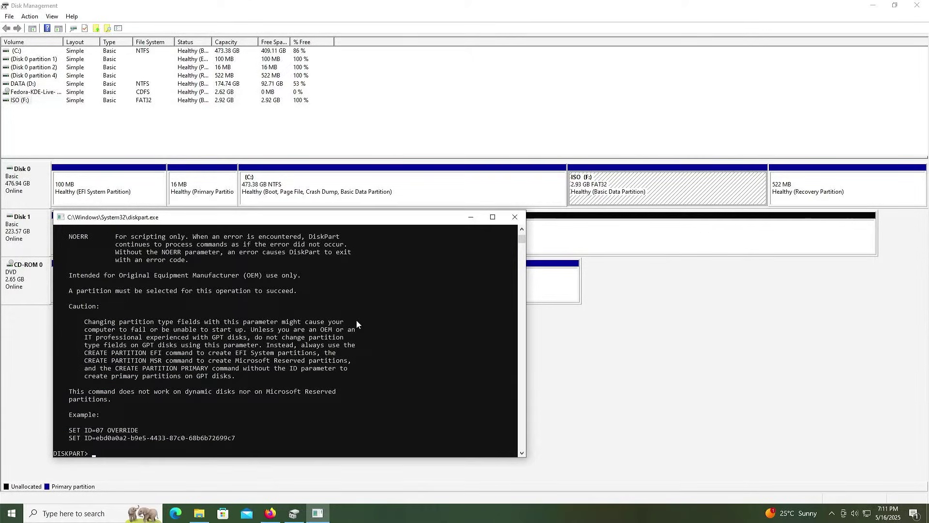
{"action": "scroll", "coordinate": [355, 338], "scroll_direction": "up", "scroll_amount": 10}
{"action": "scroll", "coordinate": [356, 338], "scroll_direction": "up", "scroll_amount": 3}
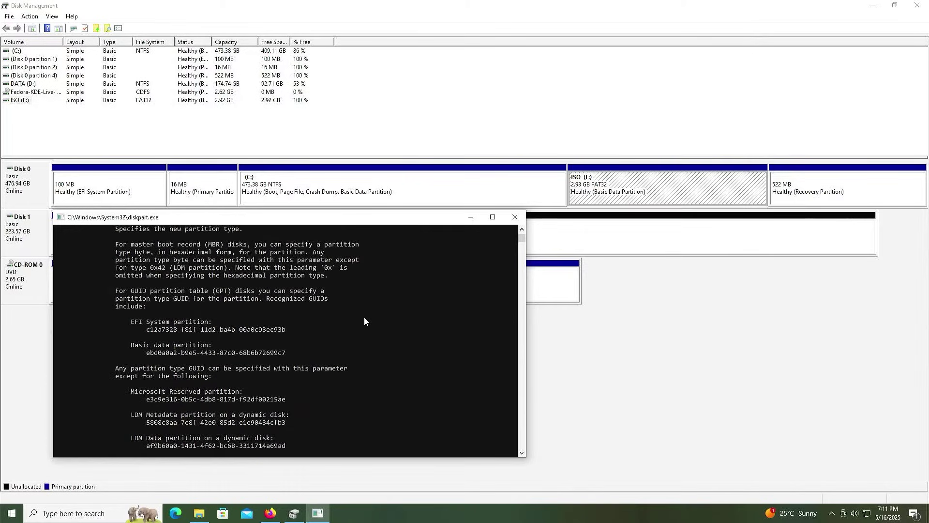
Set partition 5's id to the copied EFI System partition GUID.
{"action": "left_click_drag", "start_coordinate": [286, 330], "coordinate": [149, 330]}
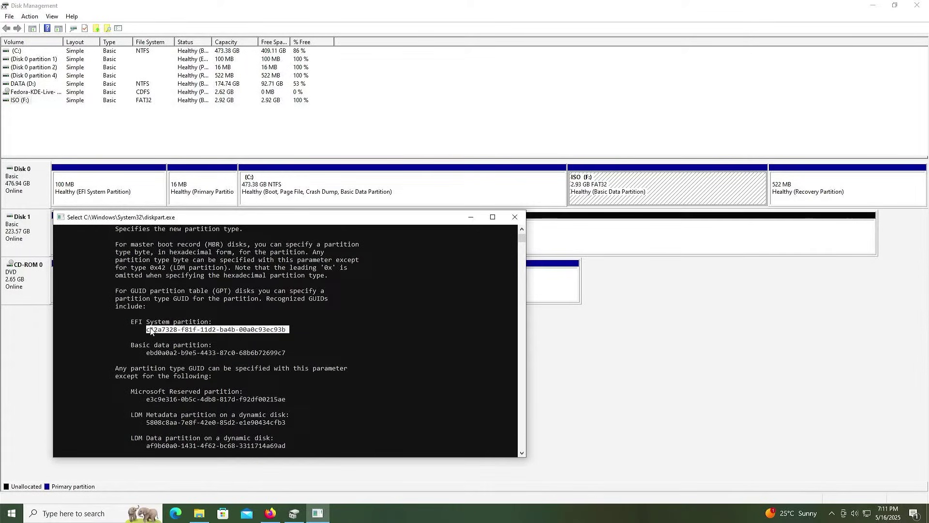
{"action": "right_click", "coordinate": [152, 331]}
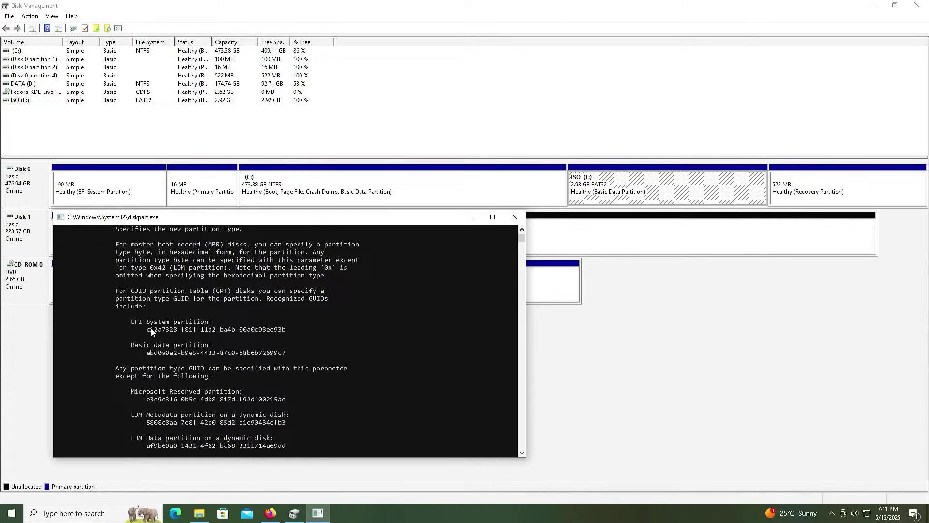
{"action": "type", "text": "set id"}
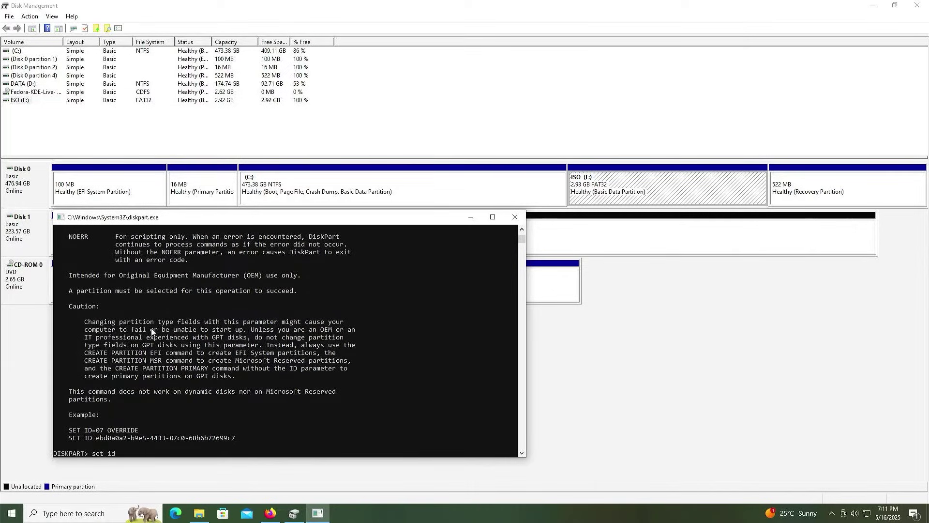
{"action": "type", "text": "="}
{"action": "right_click", "coordinate": [160, 310]}
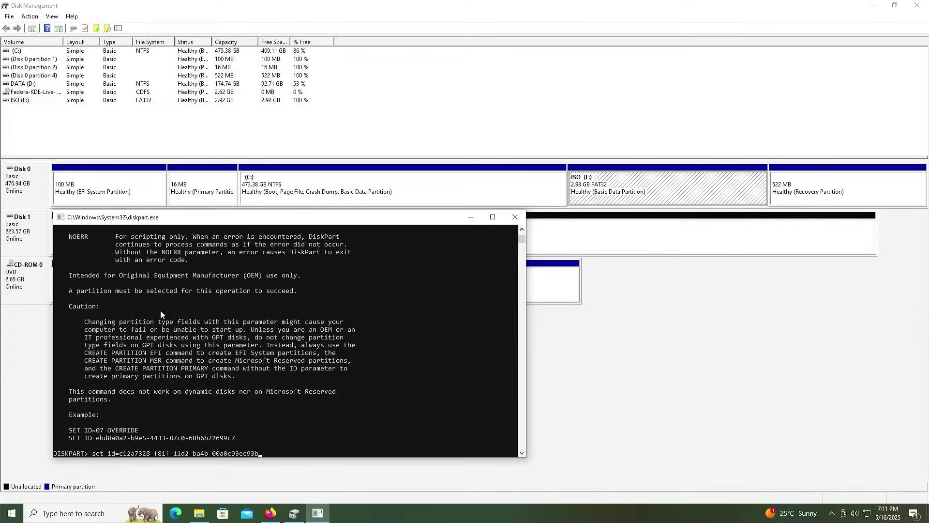
{"action": "key", "text": "Return"}
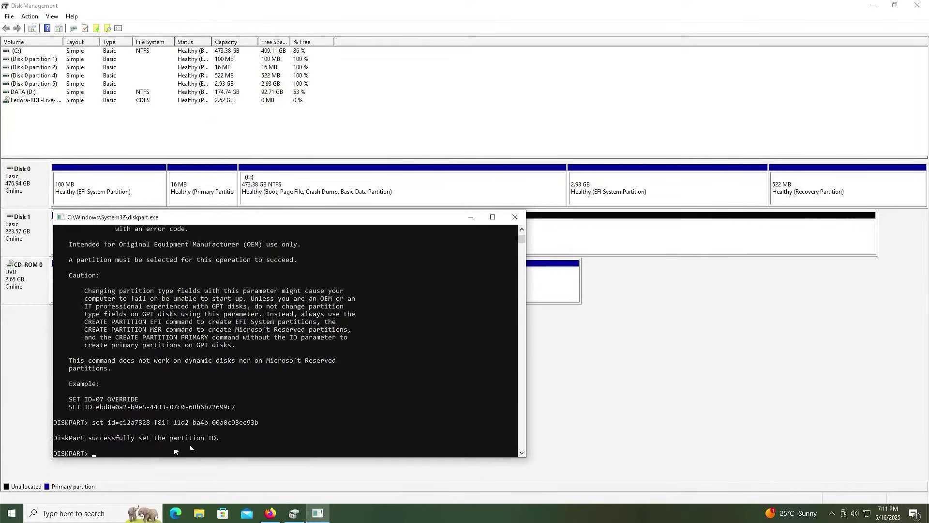
Bring Disk Management forward and restart Windows from the Start button's shutdown menu.
{"action": "left_click", "coordinate": [586, 198]}
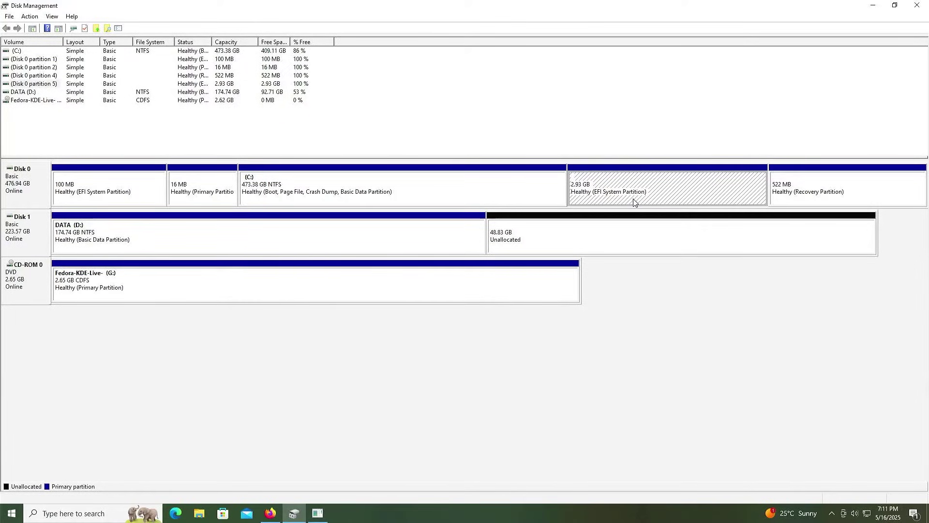
{"action": "right_click", "coordinate": [12, 513]}
{"action": "mouse_move", "coordinate": [72, 493]}
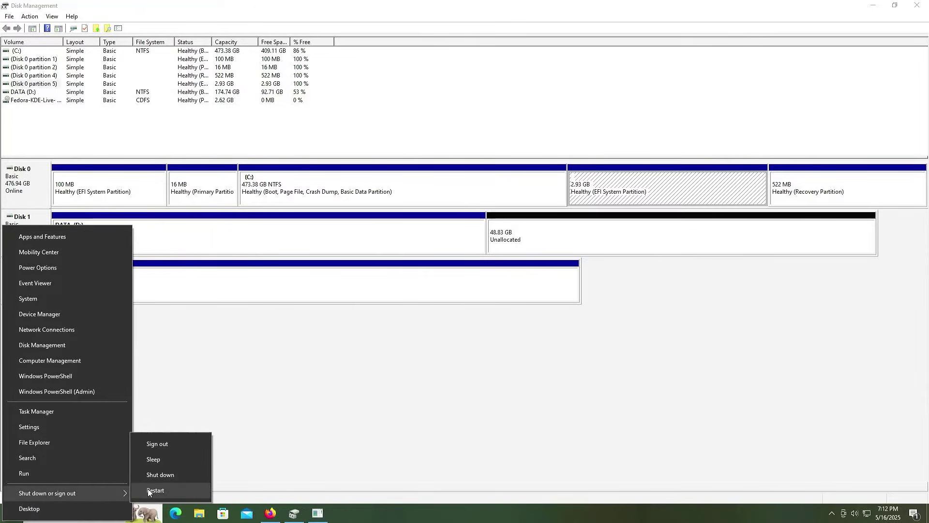
{"action": "left_click", "coordinate": [148, 491]}
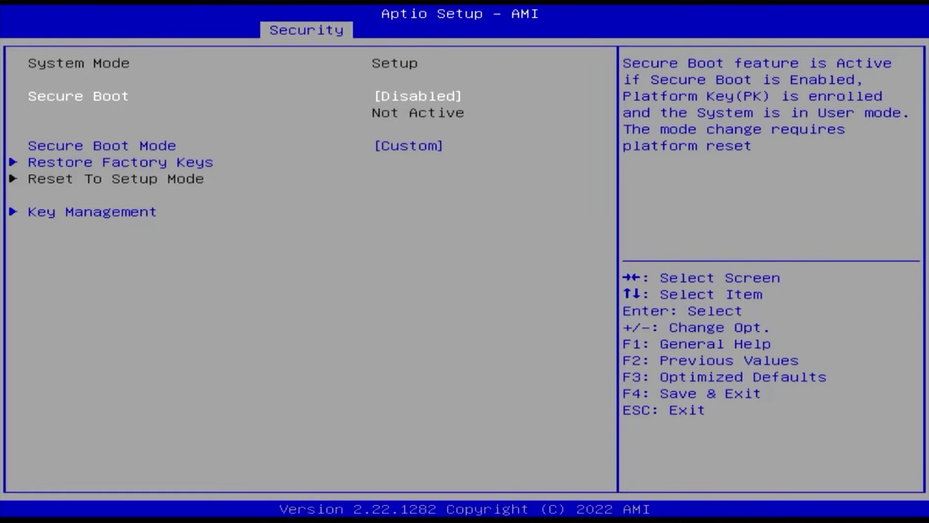
Make Fedora Boot Option #1 and boot the Fedora entry through Boot Override.
{"action": "key", "text": "Right"}
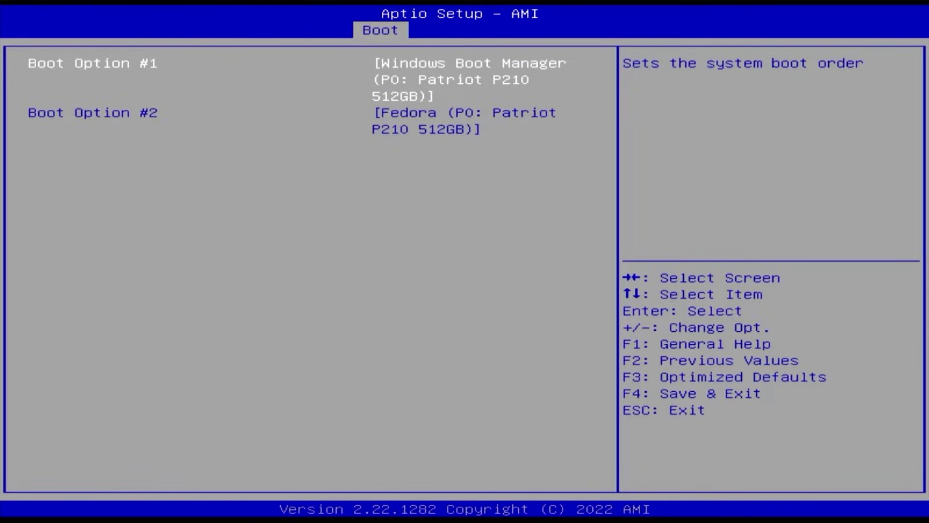
{"action": "key", "text": "plus"}
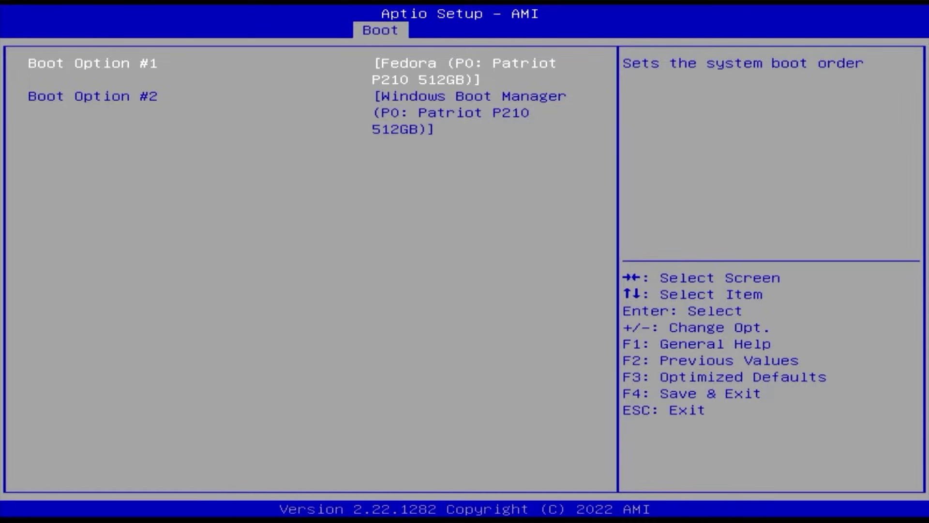
{"action": "key", "text": "Right"}
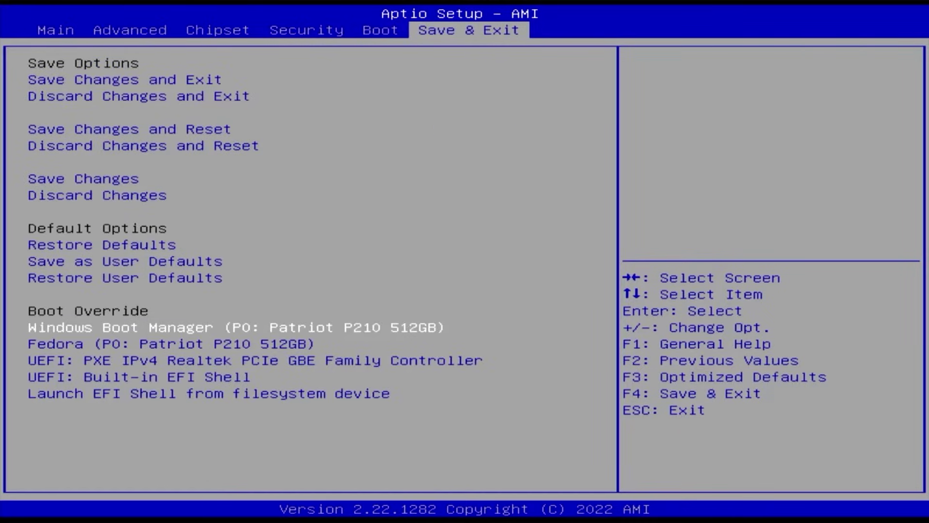
{"action": "key", "text": "Down"}
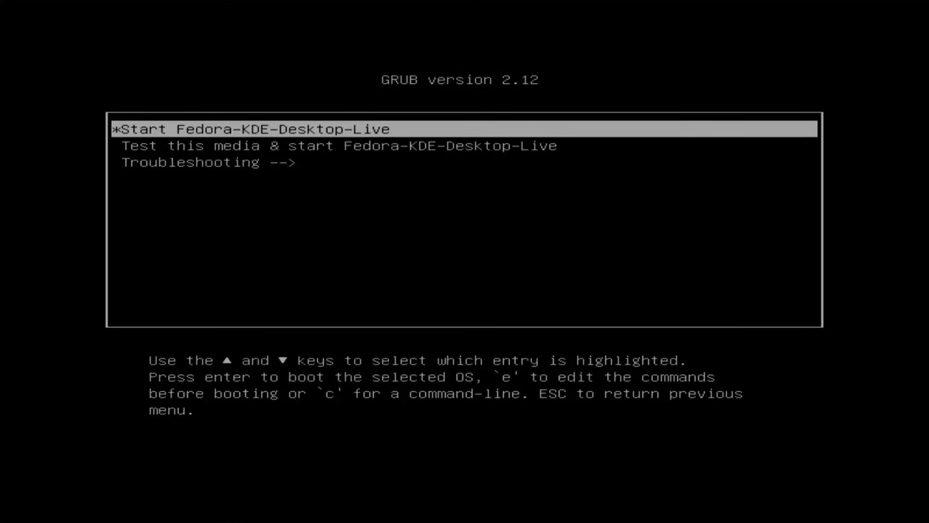
Change the live entry's CDLABEL from Fedora-KDE-Live-42 to ISO and boot it.
{"action": "key", "text": "e"}
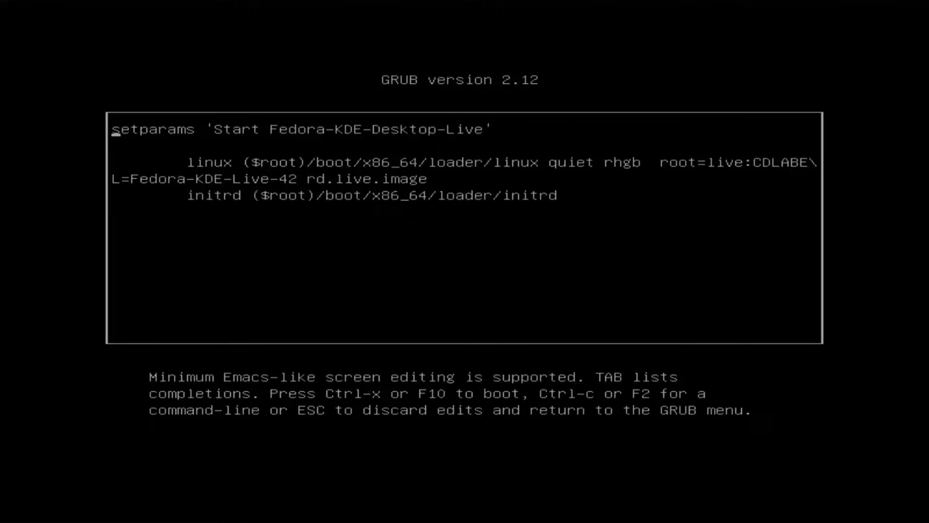
{"action": "key", "text": "Down"}
{"action": "key", "text": "Down"}
{"action": "key", "text": "Right"}
{"action": "key", "text": "Right"}
{"action": "key", "text": "Right"}
{"action": "key", "text": "Right"}
{"action": "key", "text": "Right"}
{"action": "key", "text": "Right"}
{"action": "key", "text": "Right"}
{"action": "key", "text": "Right"}
{"action": "key", "text": "Right"}
{"action": "key", "text": "Right"}
{"action": "key", "text": "Right"}
{"action": "key", "text": "Right"}
{"action": "key", "text": "Right"}
{"action": "key", "text": "Right"}
{"action": "key", "text": "Right"}
{"action": "key", "text": "Right"}
{"action": "key", "text": "Right"}
{"action": "key", "text": "Right"}
{"action": "key", "text": "Right"}
{"action": "key", "text": "Right"}
{"action": "key", "text": "Right"}
{"action": "key", "text": "Right"}
{"action": "key", "text": "Right"}
{"action": "key", "text": "Right"}
{"action": "key", "text": "Right"}
{"action": "key", "text": "Right"}
{"action": "key", "text": "Right"}
{"action": "key", "text": "Right"}
{"action": "key", "text": "Right"}
{"action": "key", "text": "Right"}
{"action": "key", "text": "Right"}
{"action": "key", "text": "Right"}
{"action": "key", "text": "Right"}
{"action": "key", "text": "Right"}
{"action": "key", "text": "Right"}
{"action": "key", "text": "Right"}
{"action": "key", "text": "Right"}
{"action": "key", "text": "Right"}
{"action": "key", "text": "Right"}
{"action": "key", "text": "Right"}
{"action": "key", "text": "Right"}
{"action": "key", "text": "Right"}
{"action": "key", "text": "Left"}
{"action": "key", "text": "BackSpace"}
{"action": "key", "text": "BackSpace"}
{"action": "key", "text": "BackSpace"}
{"action": "key", "text": "BackSpace"}
{"action": "key", "text": "BackSpace"}
{"action": "key", "text": "BackSpace"}
{"action": "key", "text": "BackSpace"}
{"action": "key", "text": "BackSpace"}
{"action": "key", "text": "BackSpace"}
{"action": "key", "text": "BackSpace"}
{"action": "key", "text": "BackSpace"}
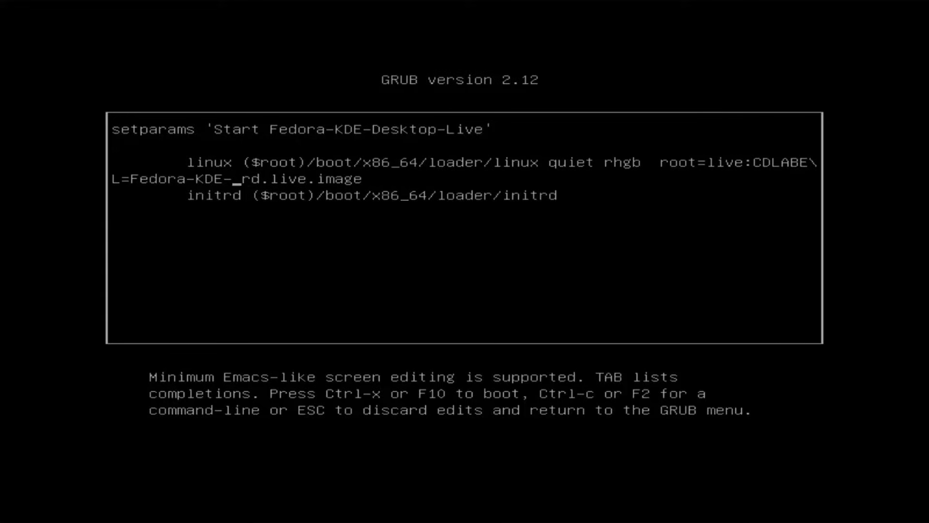
{"action": "key", "text": "BackSpace"}
{"action": "key", "text": "BackSpace"}
{"action": "key", "text": "BackSpace"}
{"action": "key", "text": "BackSpace"}
{"action": "key", "text": "BackSpace"}
{"action": "key", "text": "BackSpace"}
{"action": "key", "text": "BackSpace"}
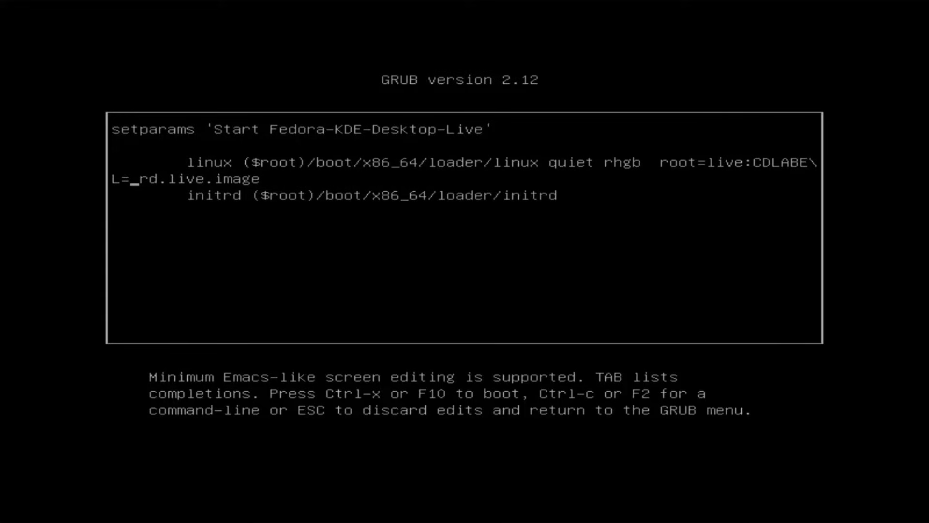
{"action": "type", "text": "ISO"}
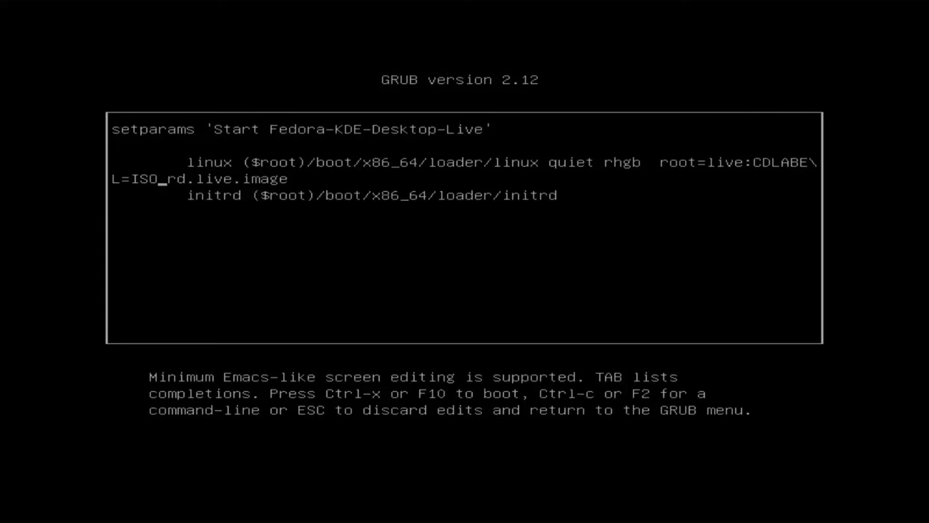
{"action": "key", "text": "ctrl+x"}
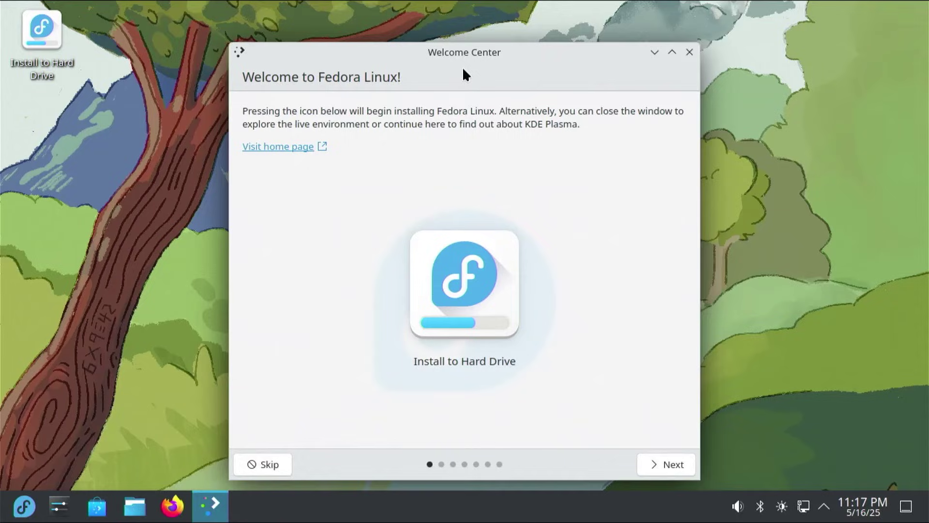
Start Install to Hard Drive, keep English, and go to Installation Destination.
{"action": "left_click", "coordinate": [478, 310]}
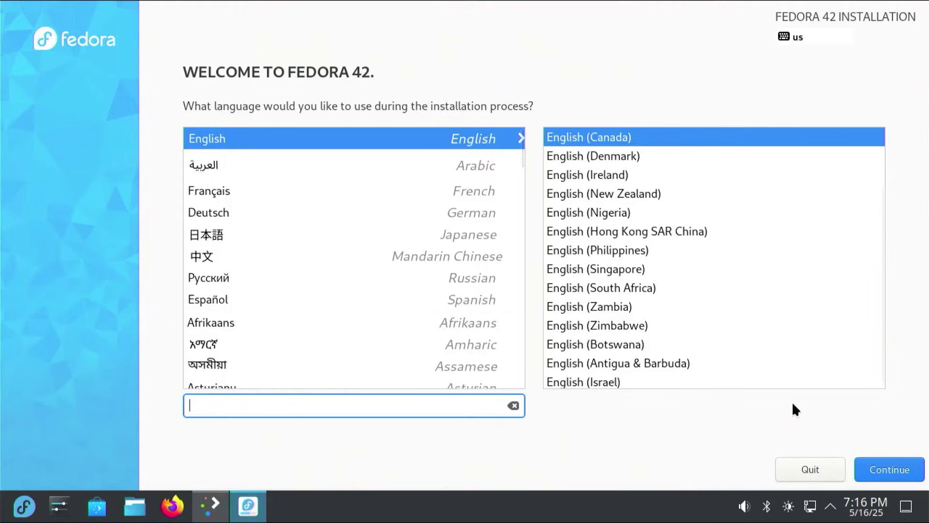
{"action": "left_click", "coordinate": [908, 474]}
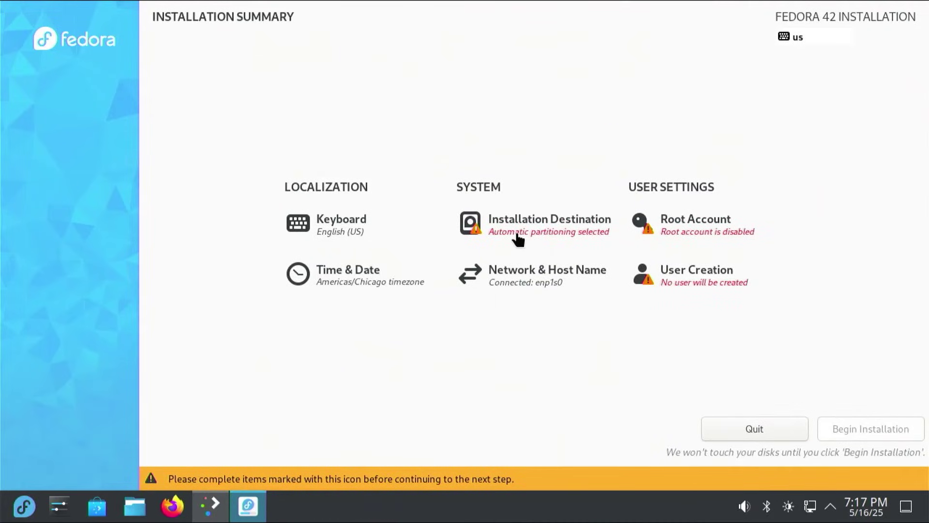
{"action": "left_click", "coordinate": [517, 237]}
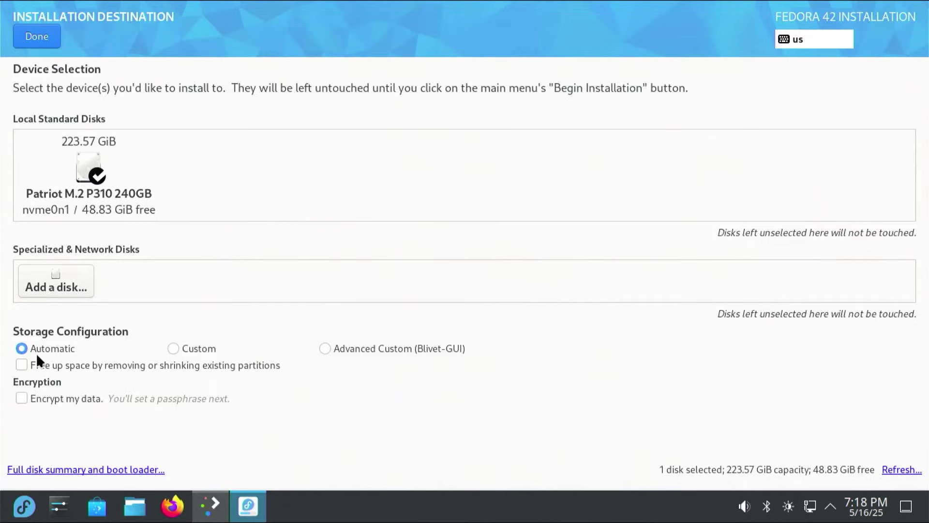
Choose Custom storage configuration for the nvme0n1 disk and proceed to manual partitioning.
{"action": "left_click", "coordinate": [175, 349]}
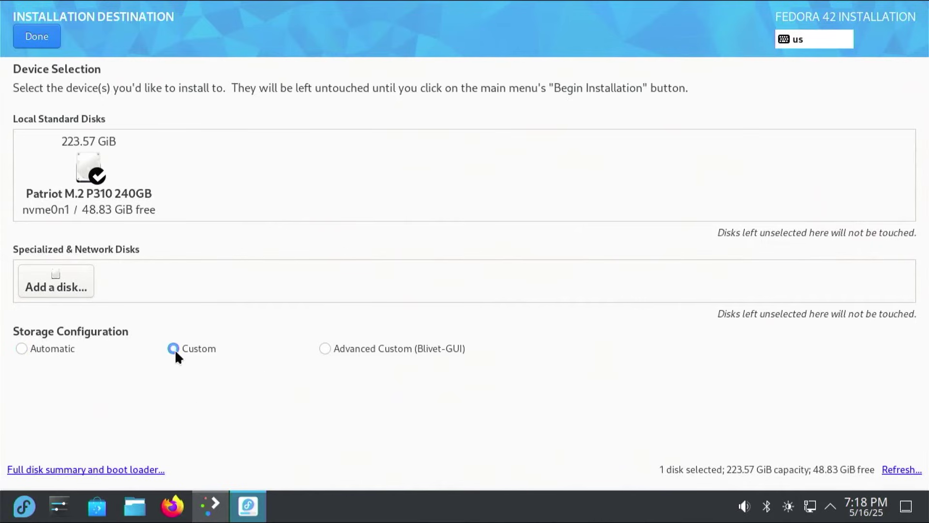
{"action": "left_click", "coordinate": [36, 37]}
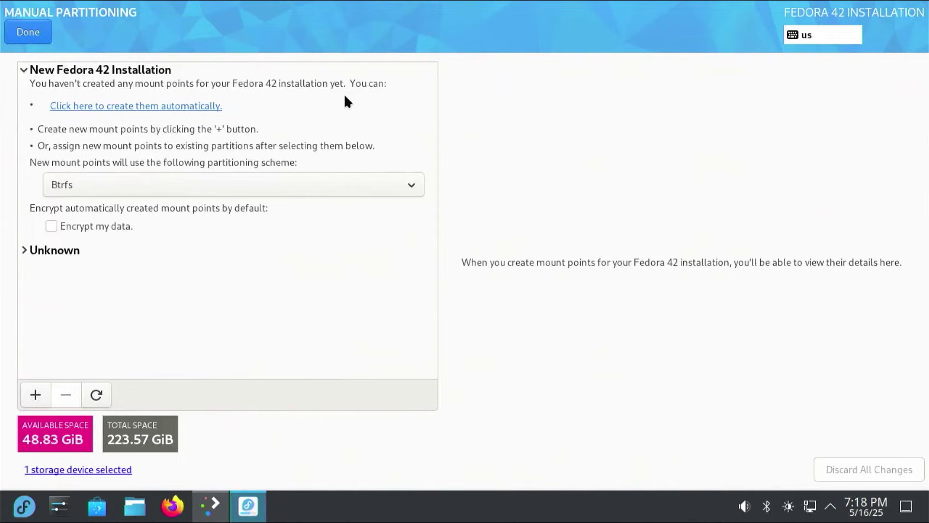
Auto-create the Btrfs mount points, then choose Discard All Changes.
{"action": "left_click", "coordinate": [144, 105]}
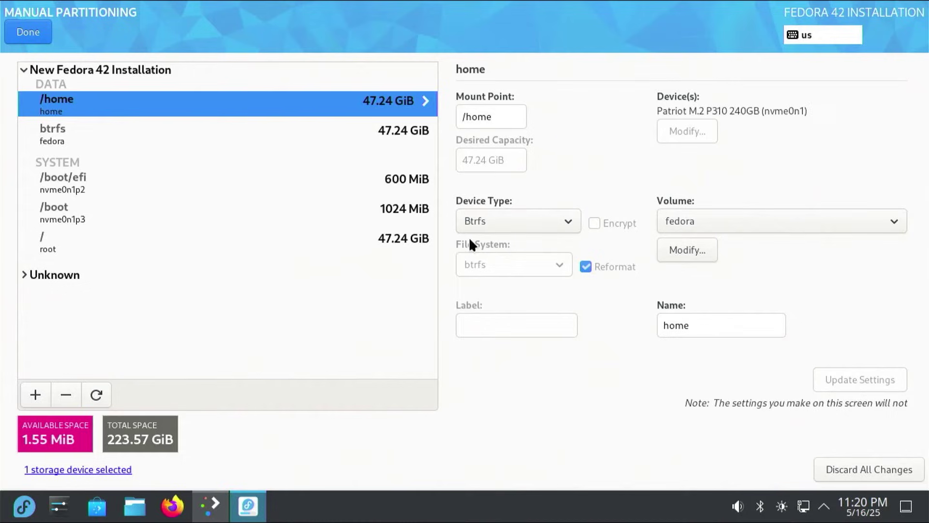
{"action": "left_click", "coordinate": [850, 470]}
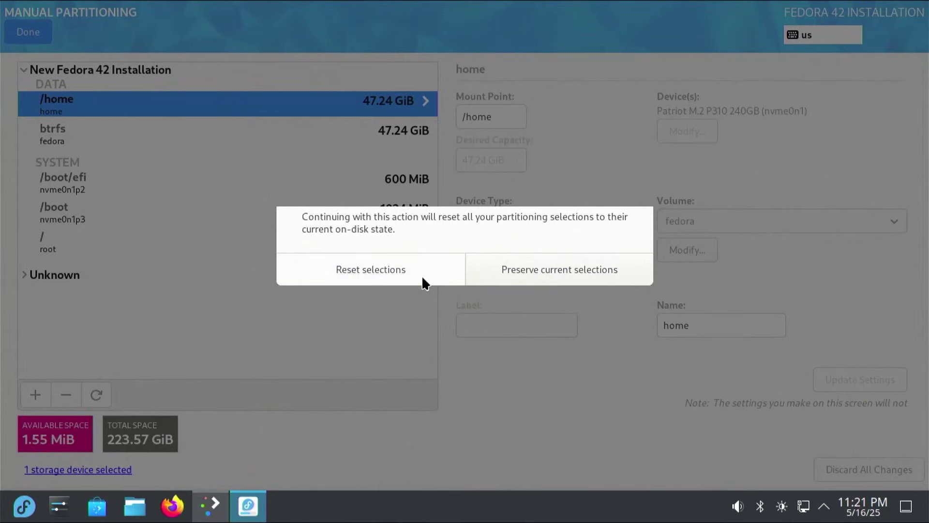
Reset selections, switch the scheme to Standard Partition, and auto-create mount points.
{"action": "left_click", "coordinate": [423, 278]}
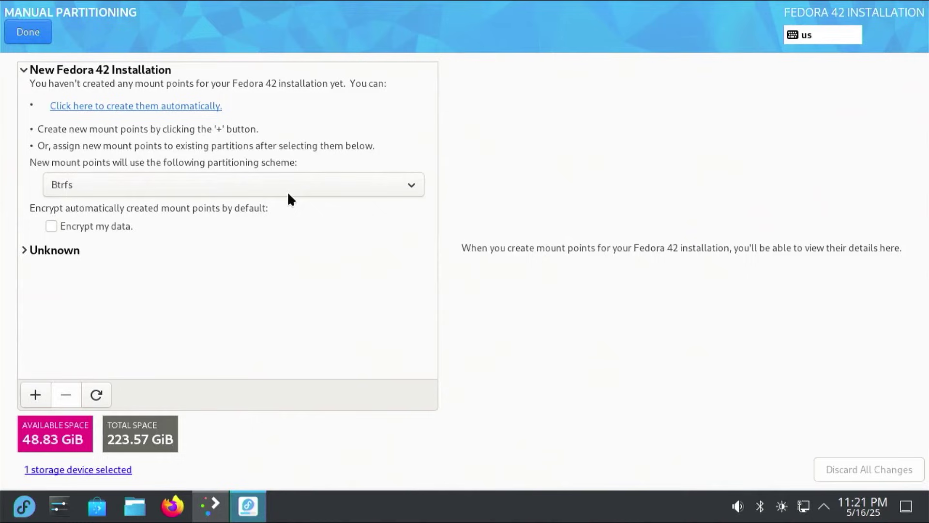
{"action": "left_click", "coordinate": [267, 187]}
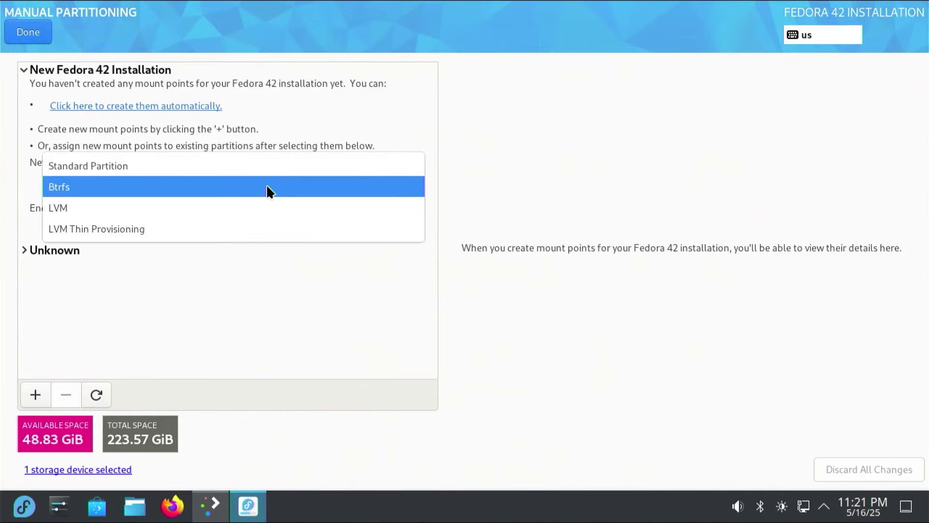
{"action": "left_click", "coordinate": [163, 167]}
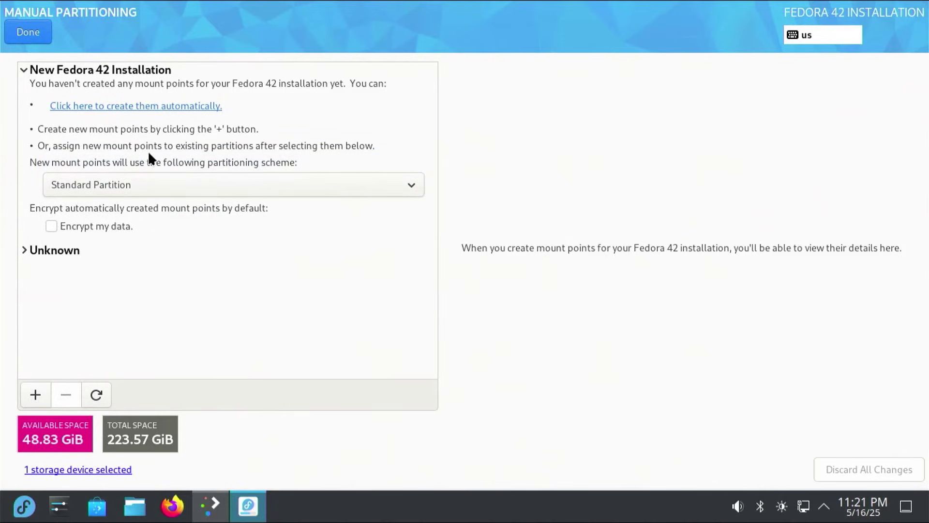
{"action": "left_click", "coordinate": [135, 107]}
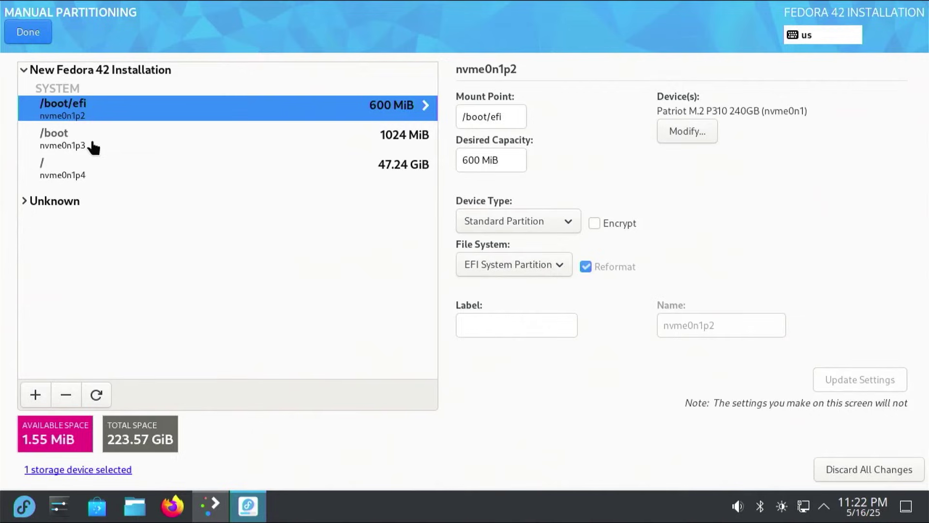
Remove the / and /boot mount points, leaving only the 600 MiB /boot/efi.
{"action": "left_click", "coordinate": [86, 178]}
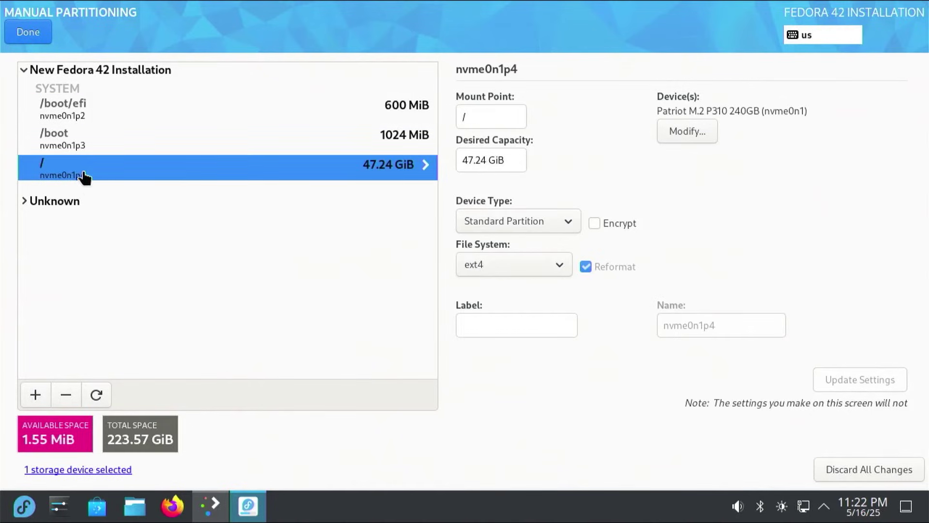
{"action": "left_click", "coordinate": [69, 395]}
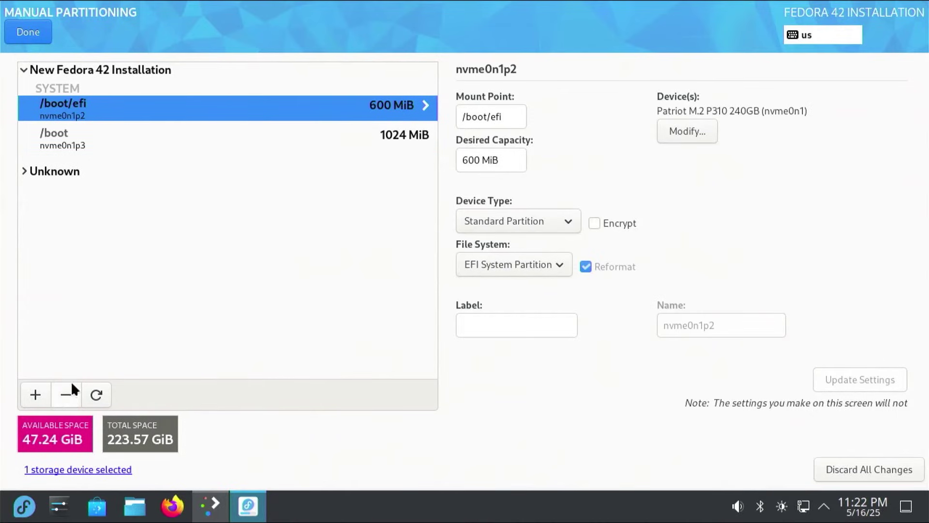
{"action": "left_click", "coordinate": [89, 147]}
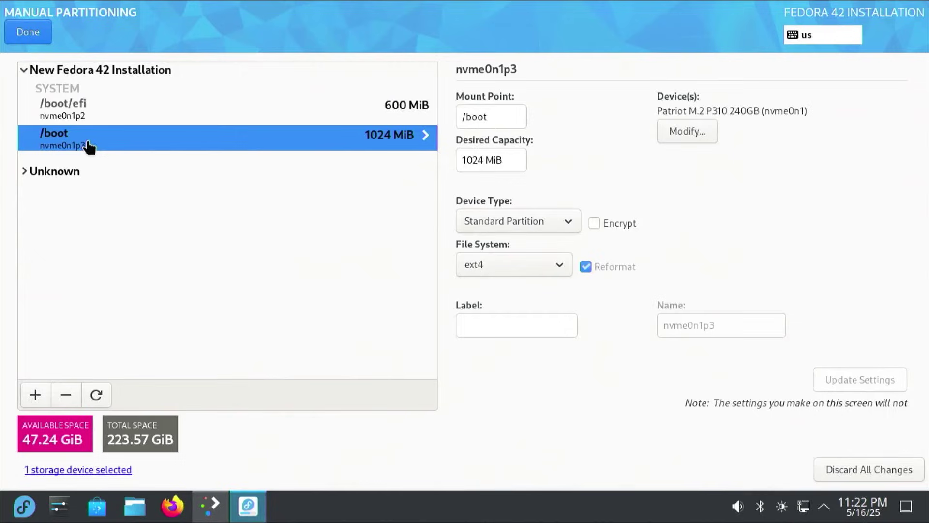
{"action": "left_click", "coordinate": [63, 401]}
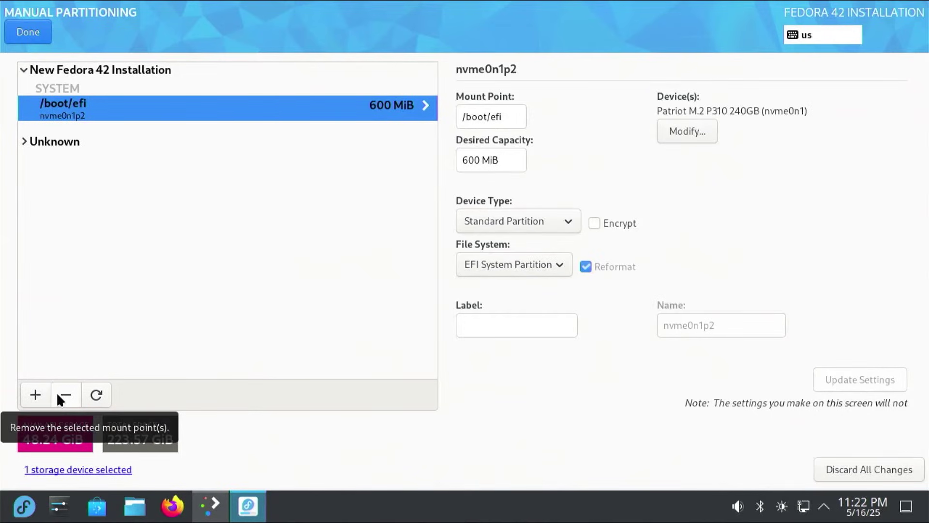
Add a 12288 MiB swap mount point and label it SWAP.
{"action": "left_click", "coordinate": [39, 395]}
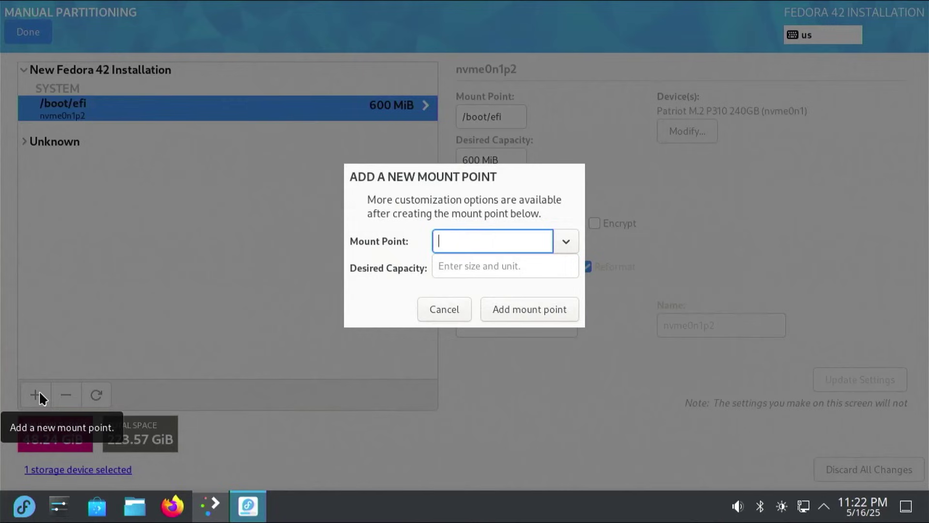
{"action": "left_click", "coordinate": [566, 241]}
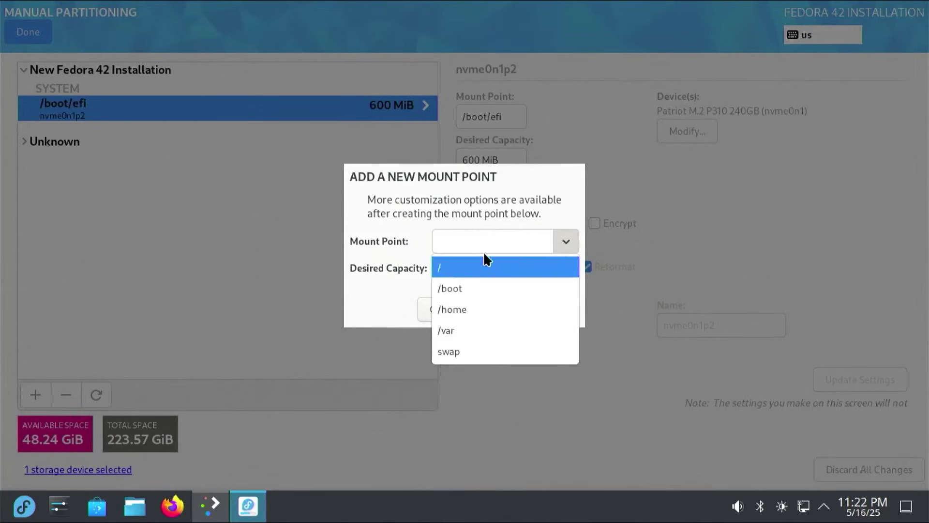
{"action": "left_click", "coordinate": [442, 349]}
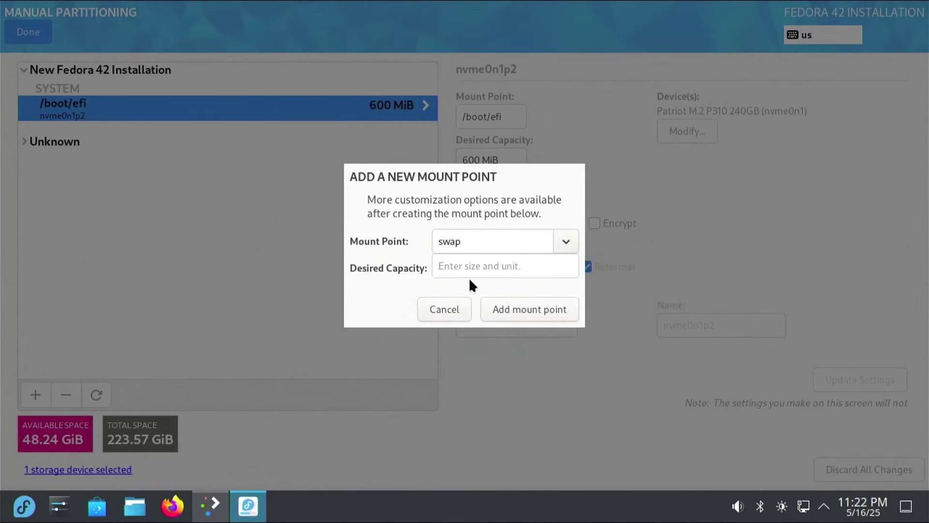
{"action": "left_click", "coordinate": [464, 268]}
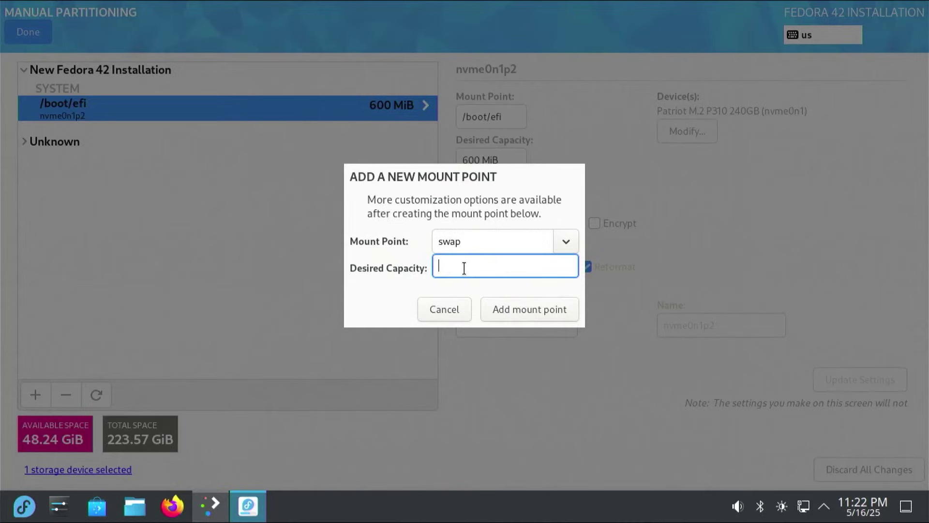
{"action": "type", "text": "12288MiB"}
{"action": "left_click", "coordinate": [521, 312]}
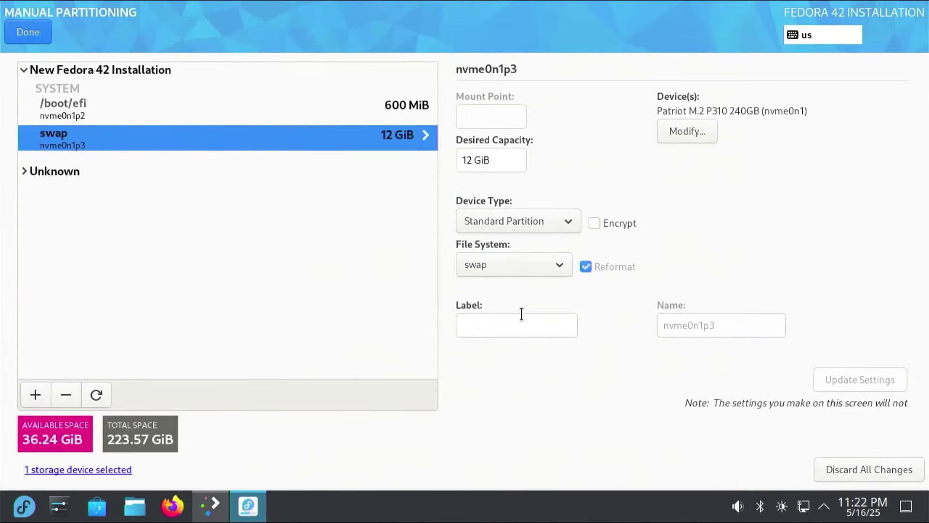
{"action": "left_click", "coordinate": [512, 322]}
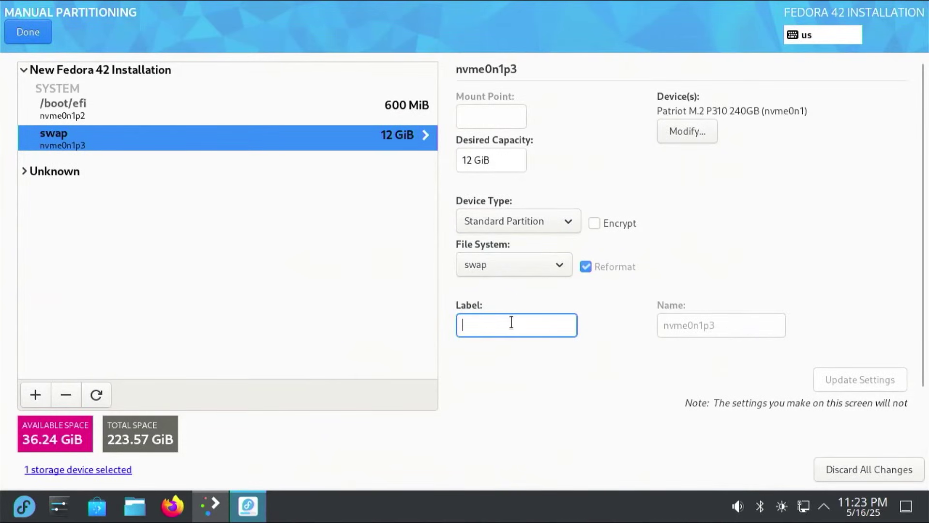
{"action": "type", "text": "SWAP"}
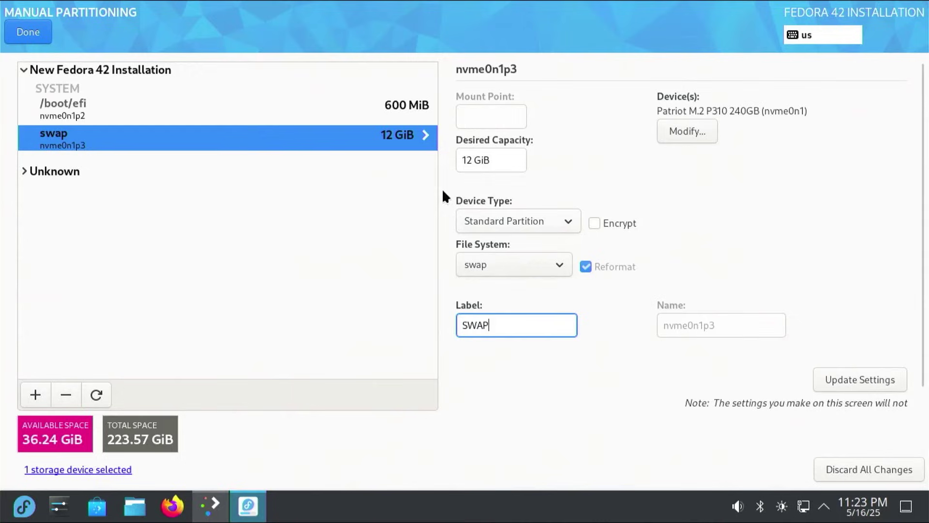
Label the /boot/efi partition EFI_FEDORA.
{"action": "left_click", "coordinate": [382, 114]}
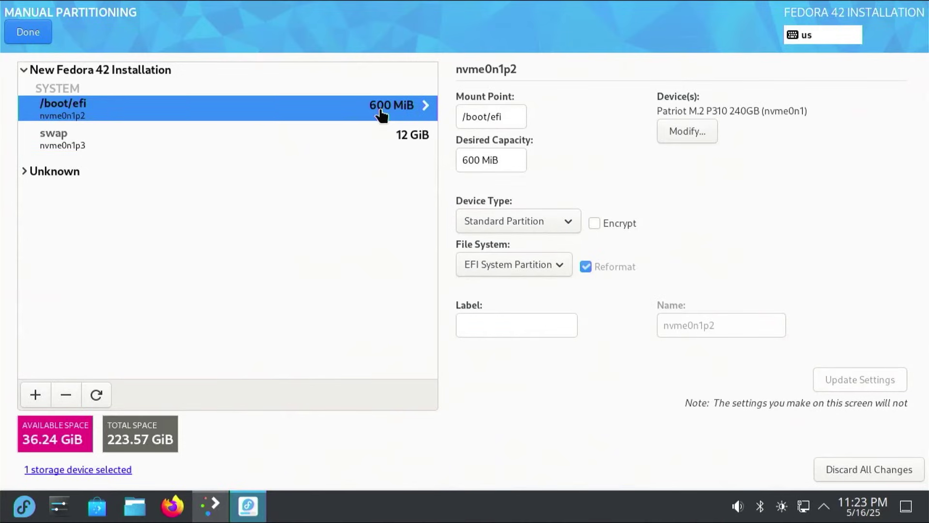
{"action": "left_click", "coordinate": [496, 329]}
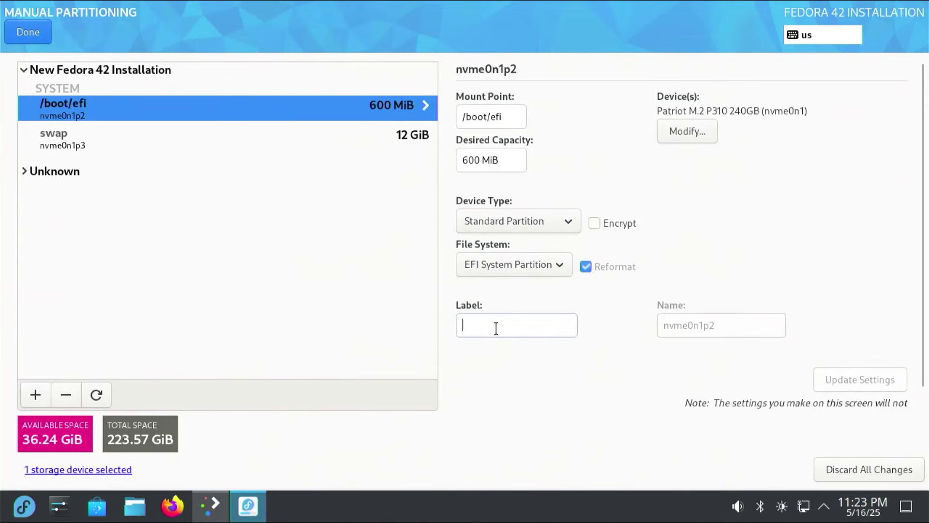
{"action": "type", "text": "EFI"}
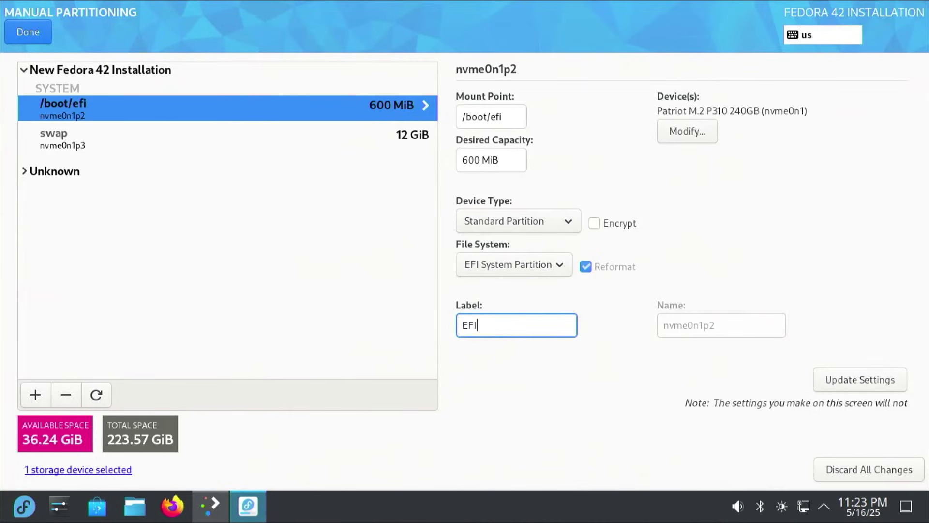
{"action": "type", "text": "_FEDORA"}
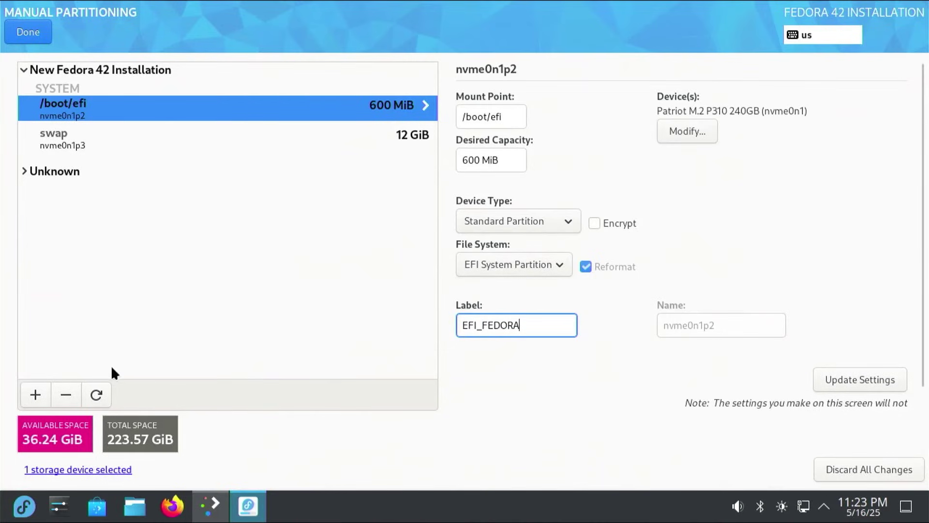
Add a 36.24 GiB / partition labelled ROOT from remaining space and accept the six changes.
{"action": "left_click", "coordinate": [35, 395]}
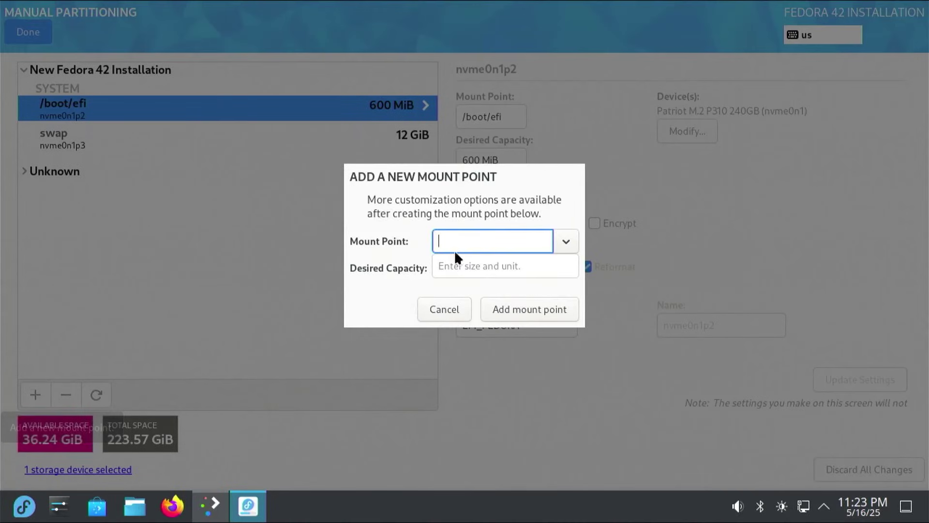
{"action": "left_click", "coordinate": [566, 241]}
{"action": "left_click", "coordinate": [531, 267]}
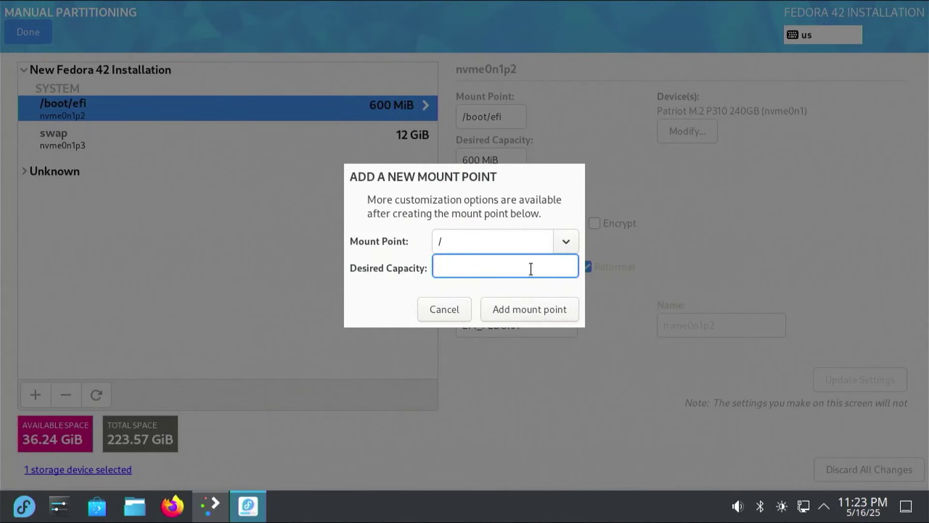
{"action": "left_click", "coordinate": [526, 311]}
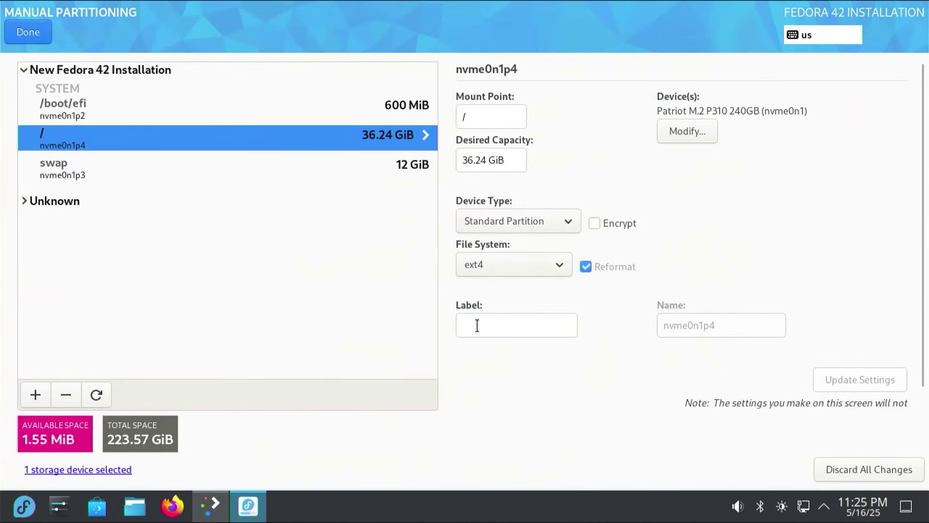
{"action": "left_click", "coordinate": [477, 325]}
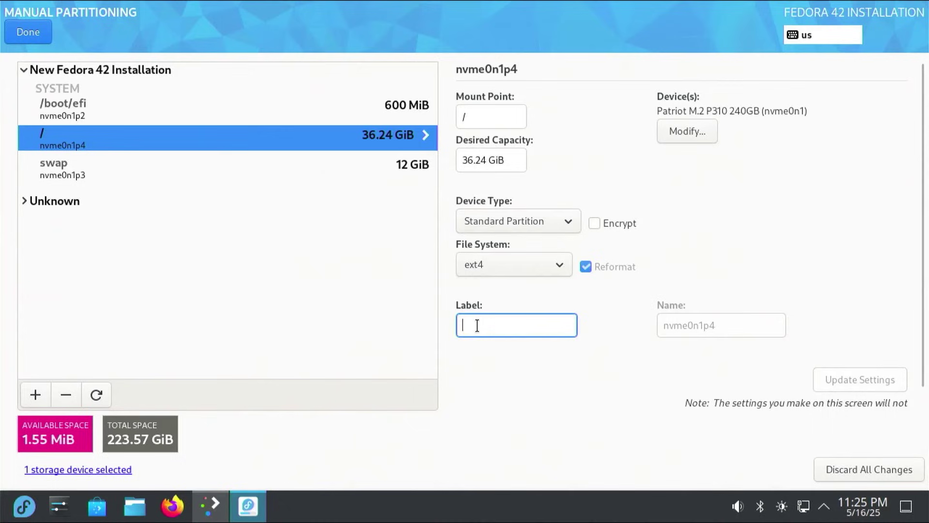
{"action": "type", "text": "ROOT"}
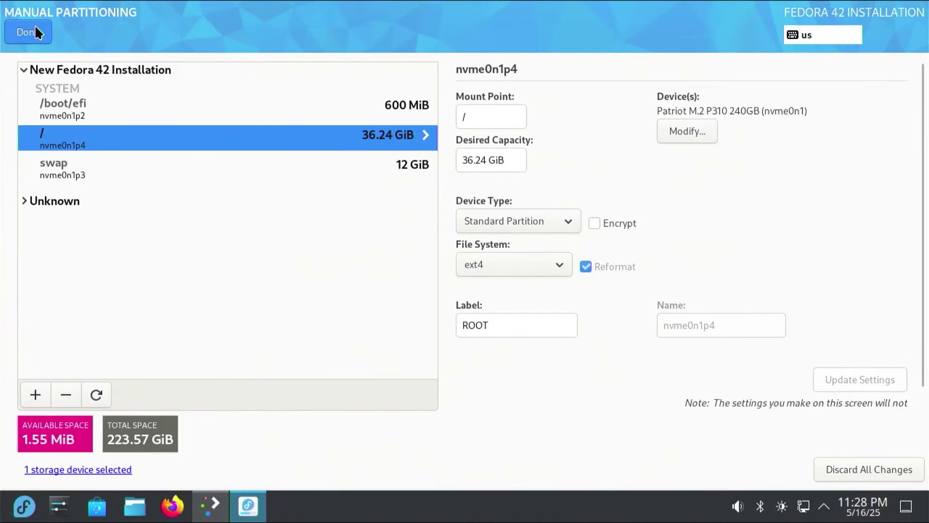
{"action": "left_click", "coordinate": [35, 28]}
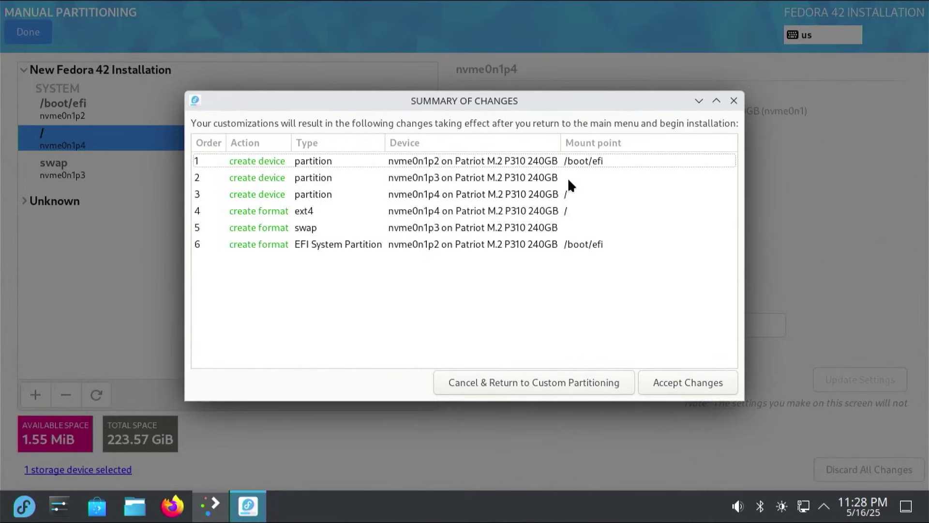
{"action": "left_click", "coordinate": [674, 382]}
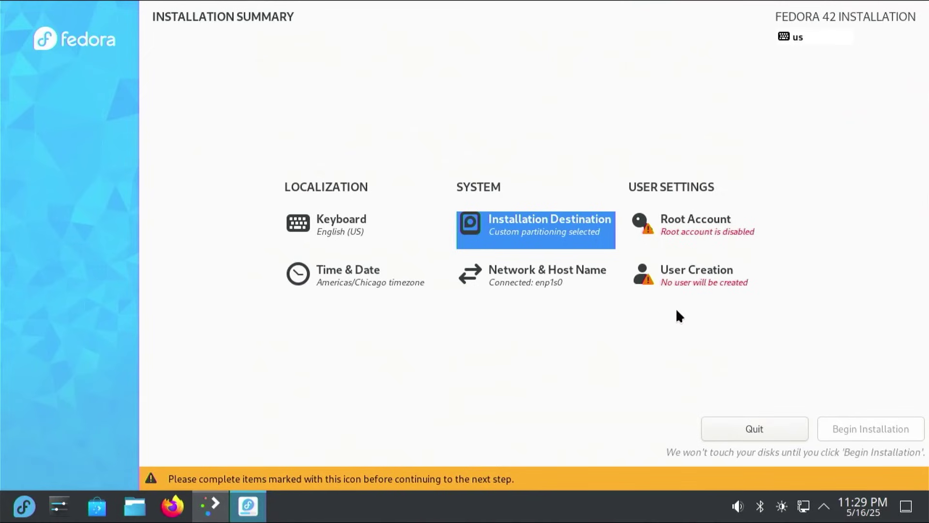
Enable the root account with a pasted password and create the administrator user.
{"action": "left_click", "coordinate": [690, 231]}
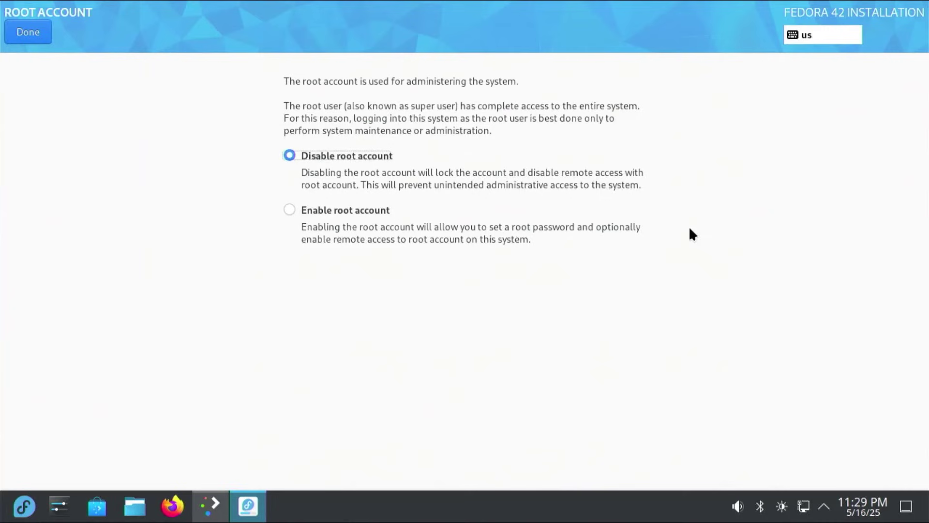
{"action": "left_click", "coordinate": [361, 212]}
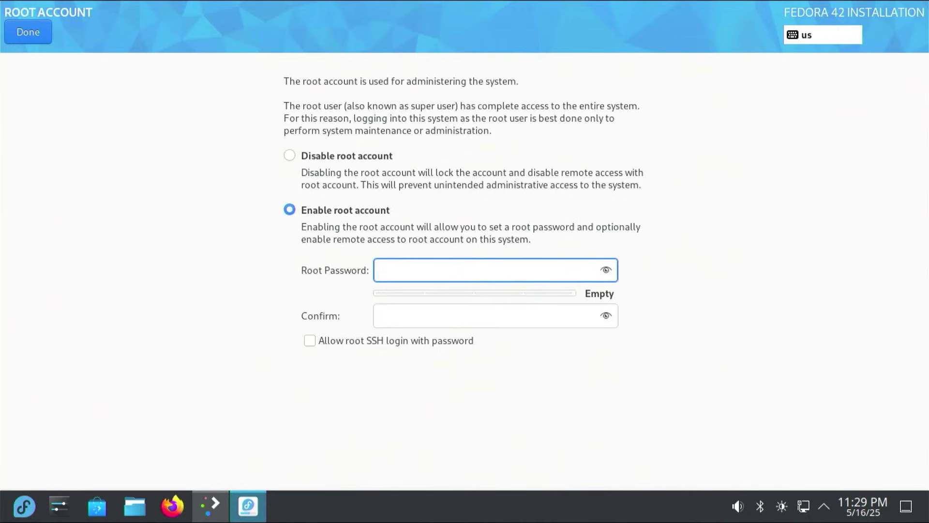
{"action": "key", "text": "ctrl+v"}
{"action": "key", "text": "Tab"}
{"action": "key", "text": "ctrl+v"}
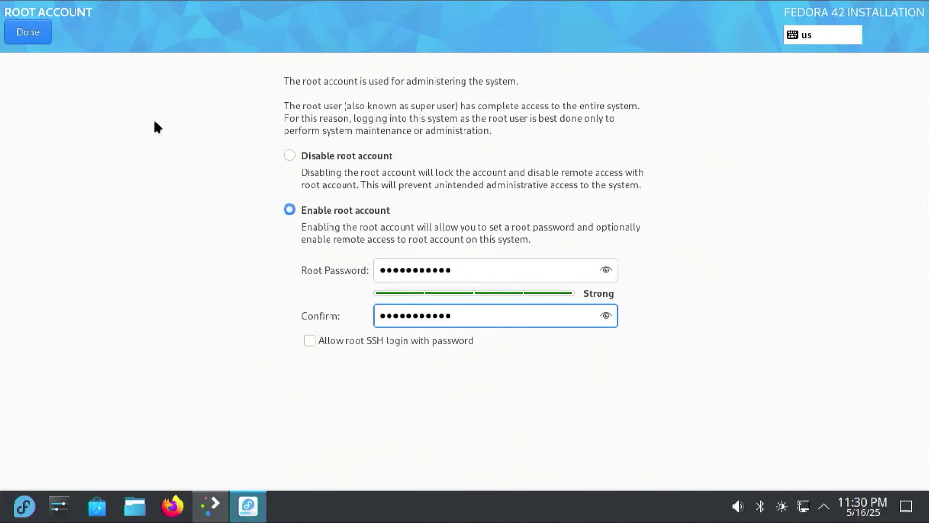
{"action": "left_click", "coordinate": [41, 33]}
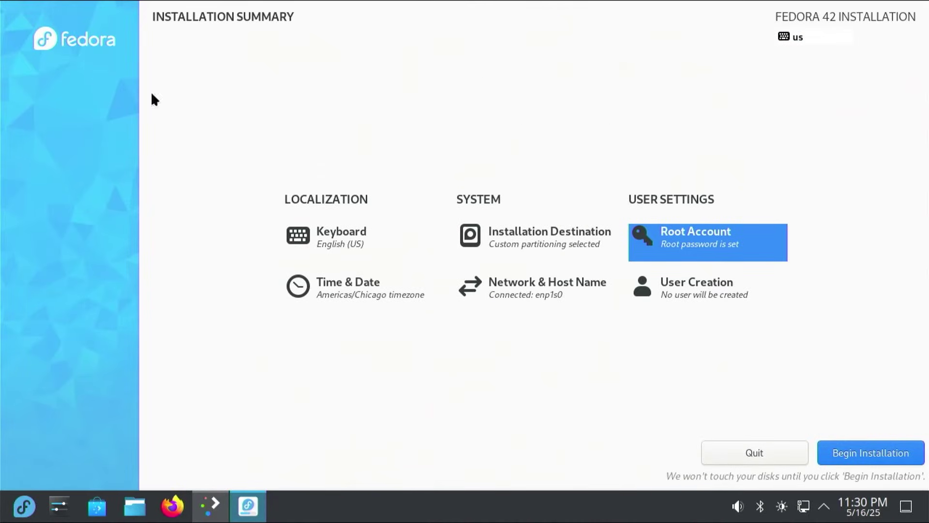
{"action": "left_click", "coordinate": [697, 297]}
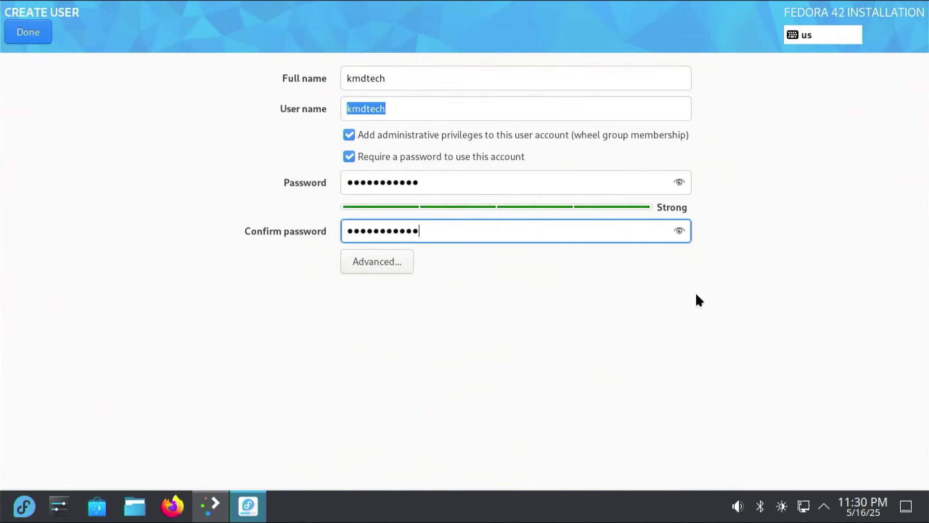
{"action": "left_click", "coordinate": [18, 29]}
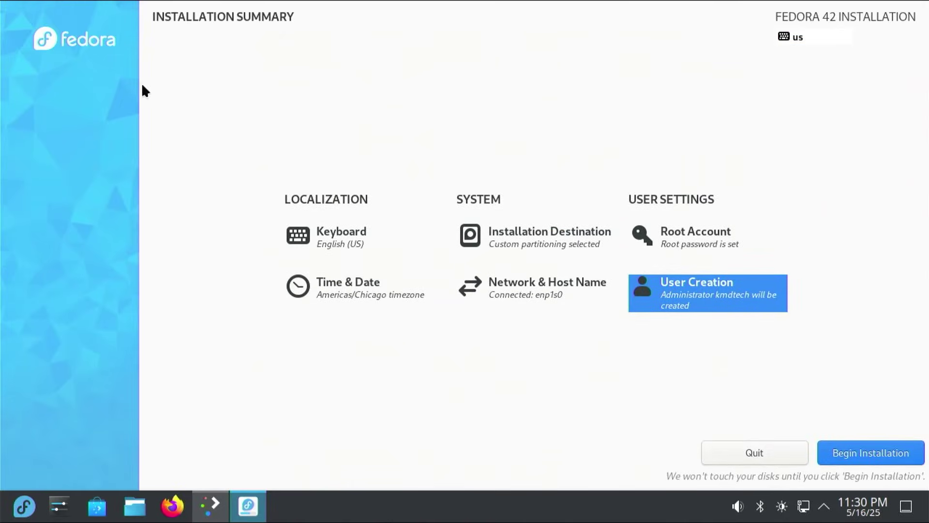
Set and apply the host name kmdtech-pc.
{"action": "left_click", "coordinate": [505, 300]}
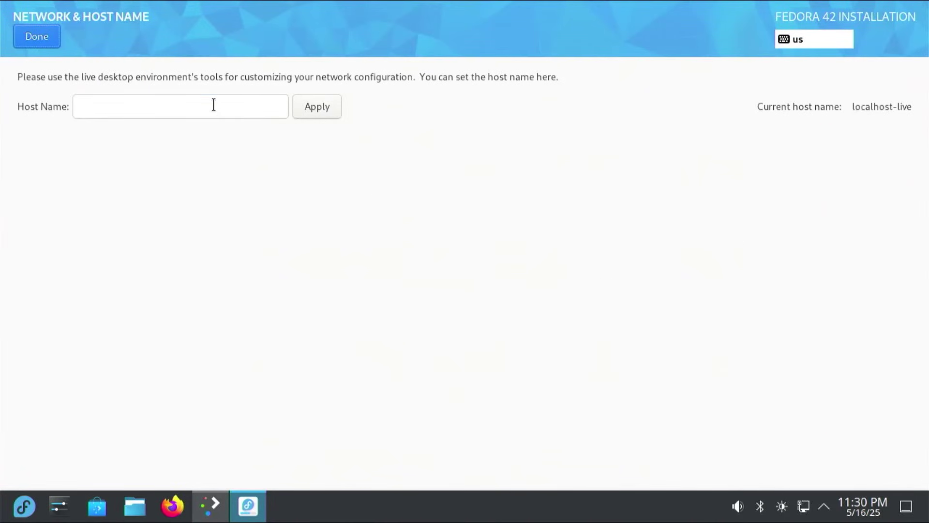
{"action": "left_click", "coordinate": [213, 105]}
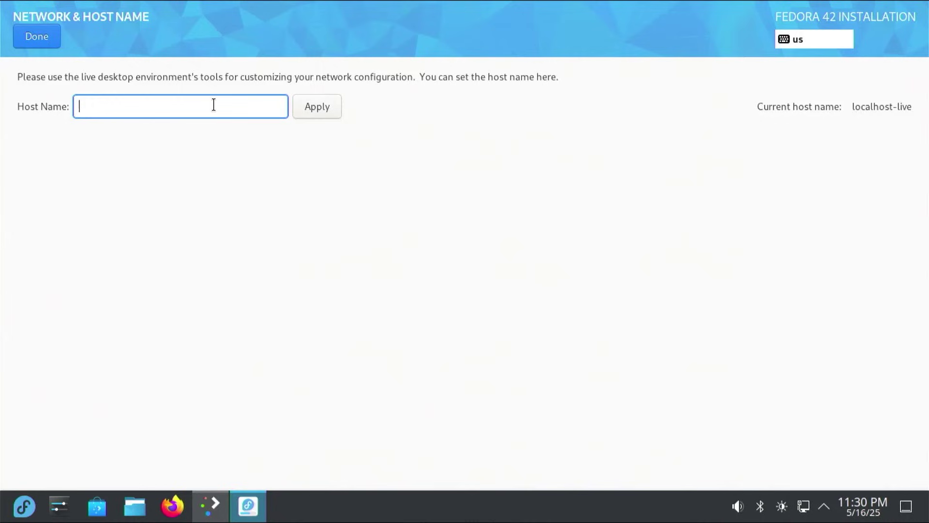
{"action": "type", "text": "kmdtech-pc"}
{"action": "left_click", "coordinate": [328, 117]}
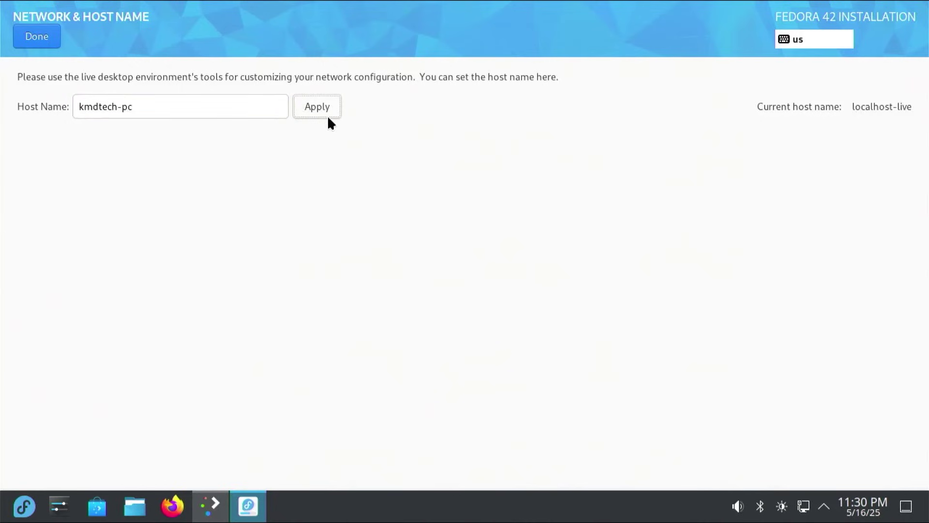
{"action": "left_click", "coordinate": [41, 42]}
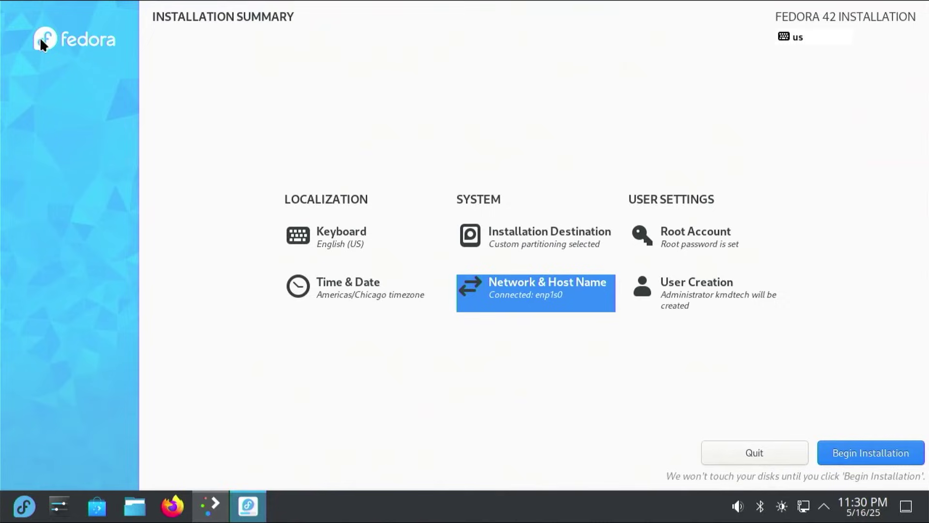
Keep the Chicago time zone and begin installing Fedora.
{"action": "left_click", "coordinate": [376, 297]}
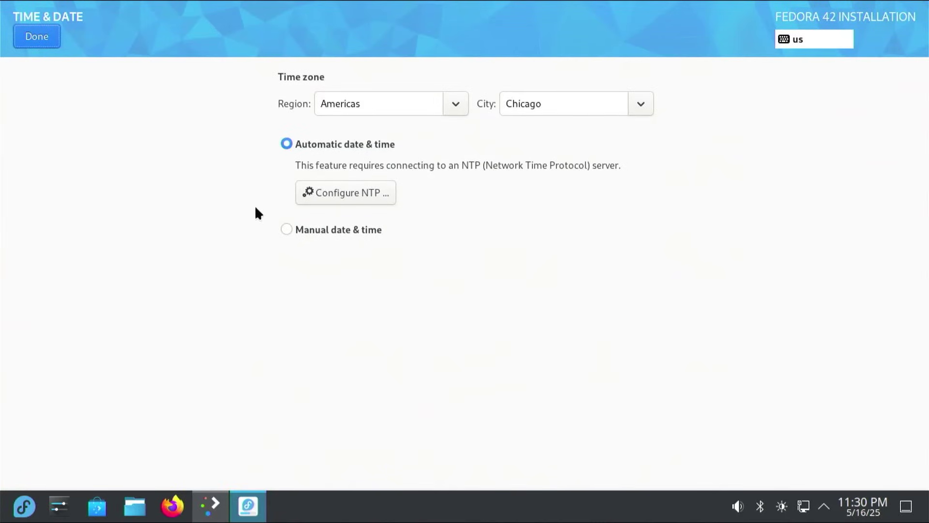
{"action": "left_click", "coordinate": [31, 37]}
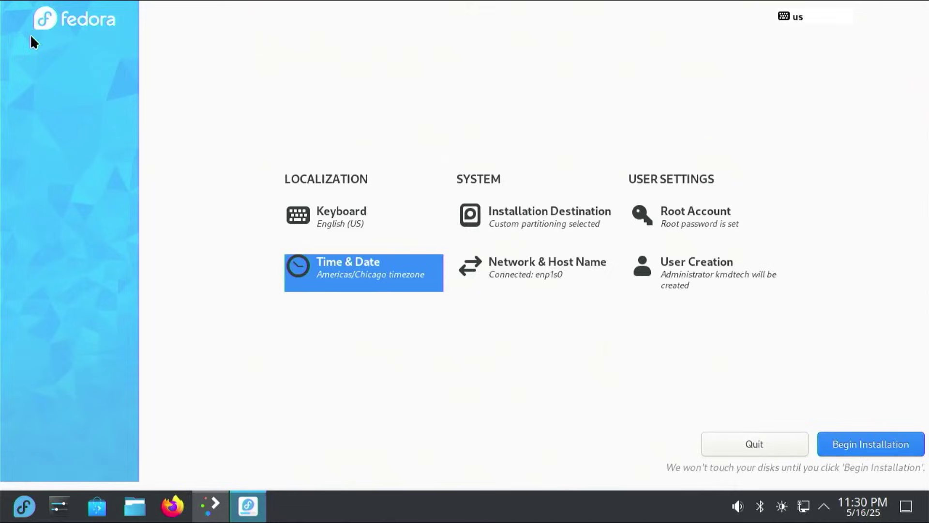
{"action": "left_click", "coordinate": [878, 449]}
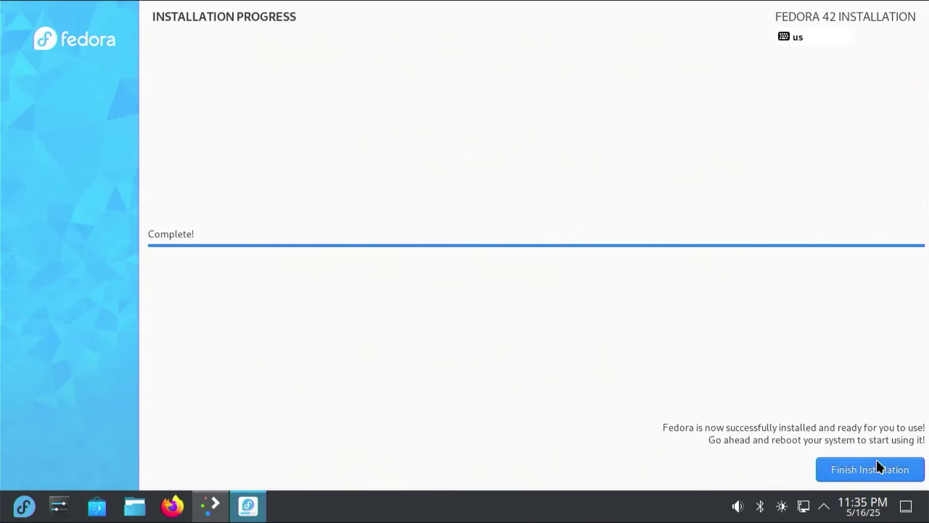
Finish the Fedora 42 installation and close the Anaconda installer.
{"action": "left_click", "coordinate": [866, 468]}
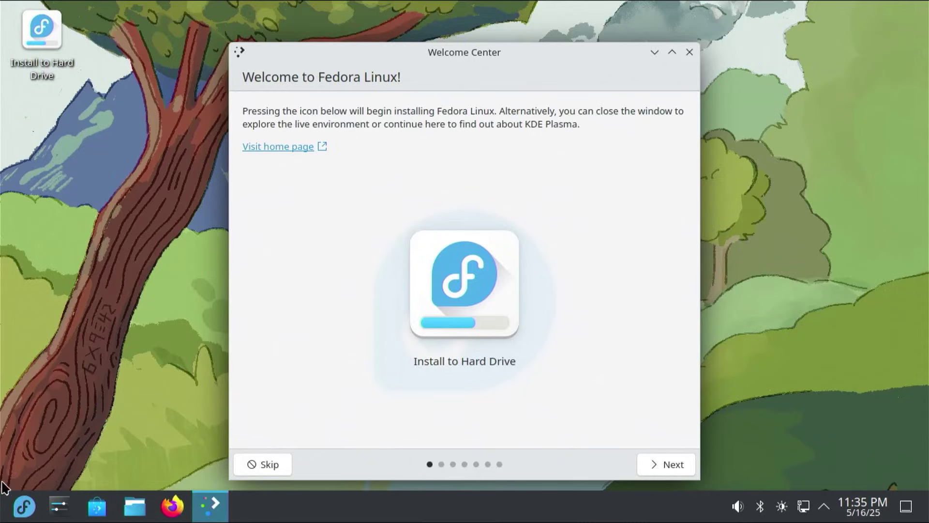
Restart into Aptio Setup and move Fedora ahead of Windows Boot Manager as Boot Option #1.
{"action": "left_click", "coordinate": [20, 510]}
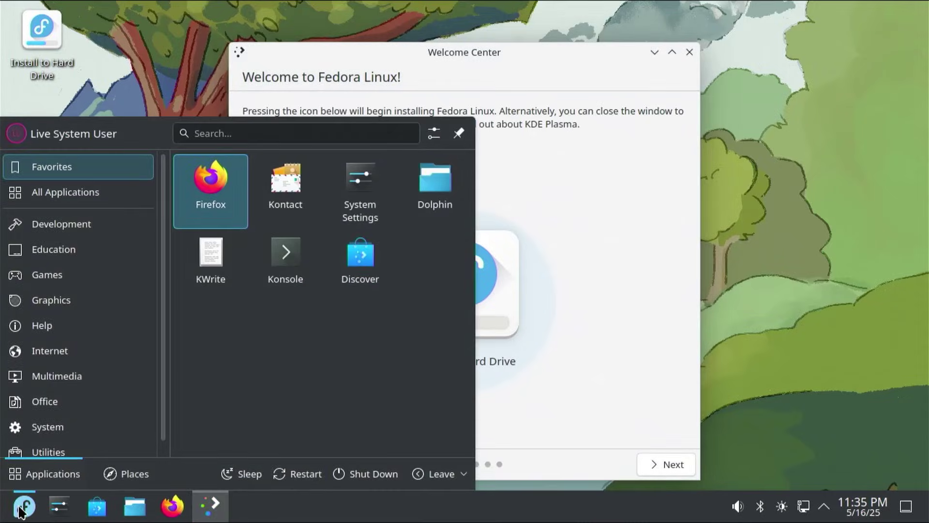
{"action": "left_click", "coordinate": [309, 478]}
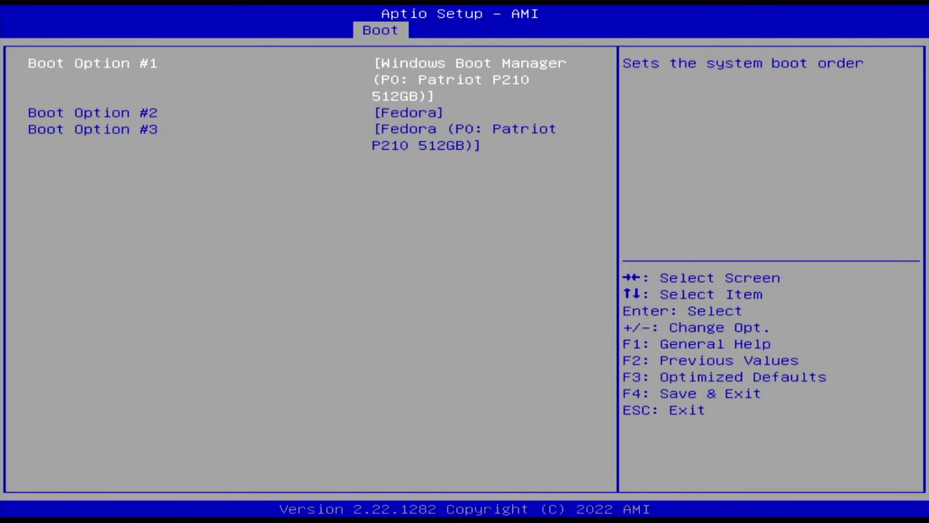
{"action": "key", "text": "Down"}
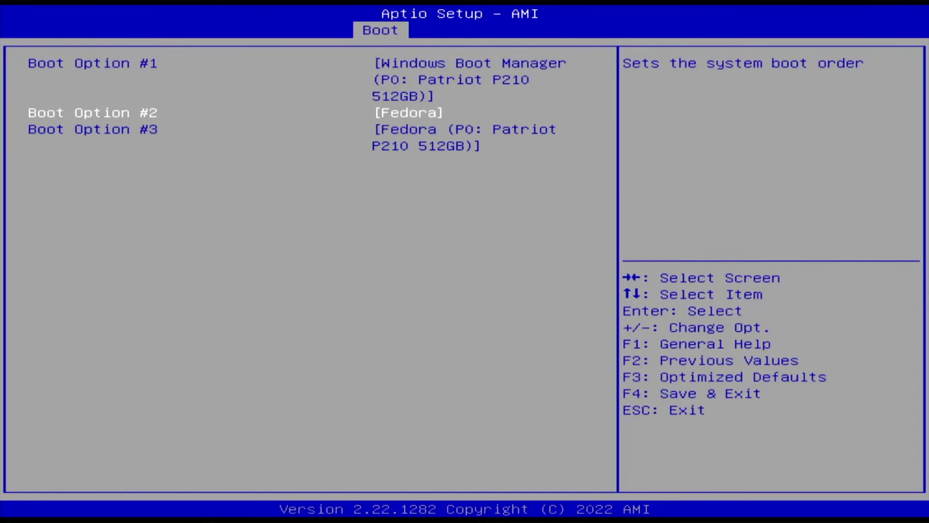
{"action": "key", "text": "plus"}
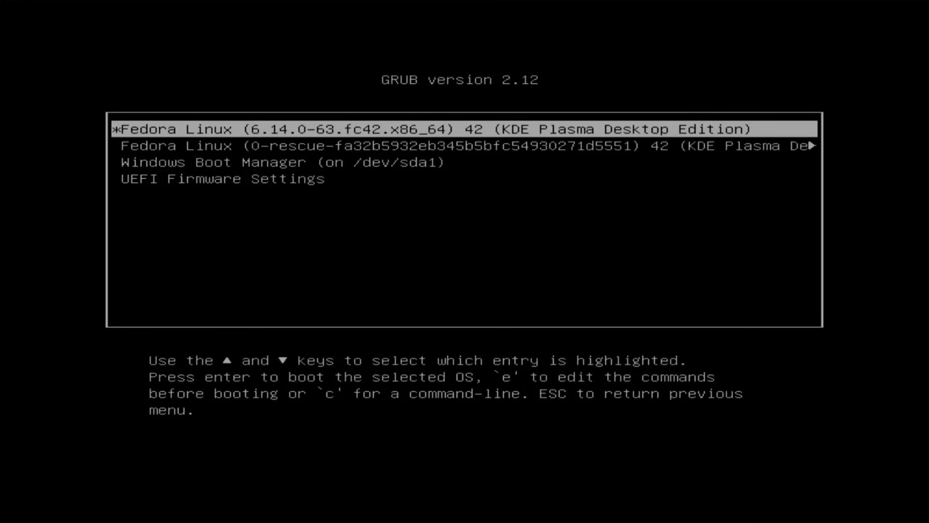
Boot the main Fedora Linux entry from GRUB and log in with the account password.
{"action": "key", "text": "Down"}
{"action": "key", "text": "Down"}
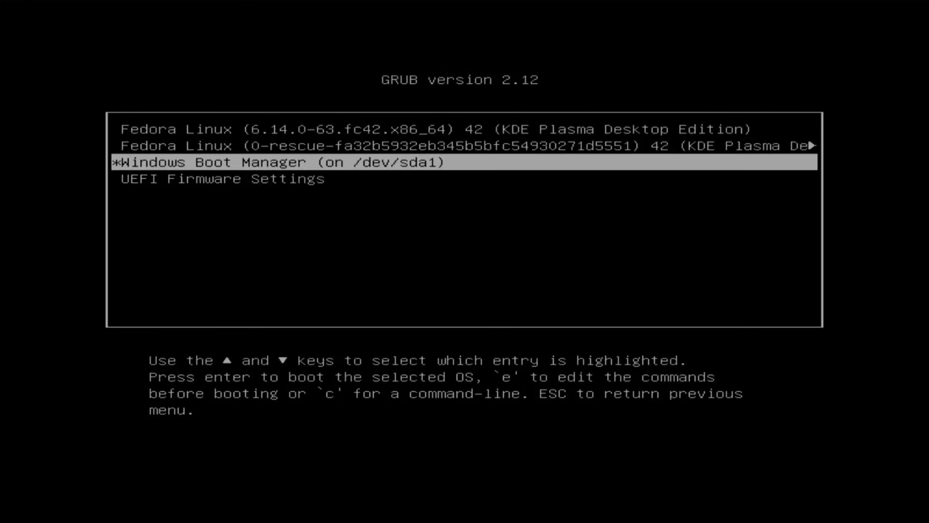
{"action": "key", "text": "Up"}
{"action": "key", "text": "Up"}
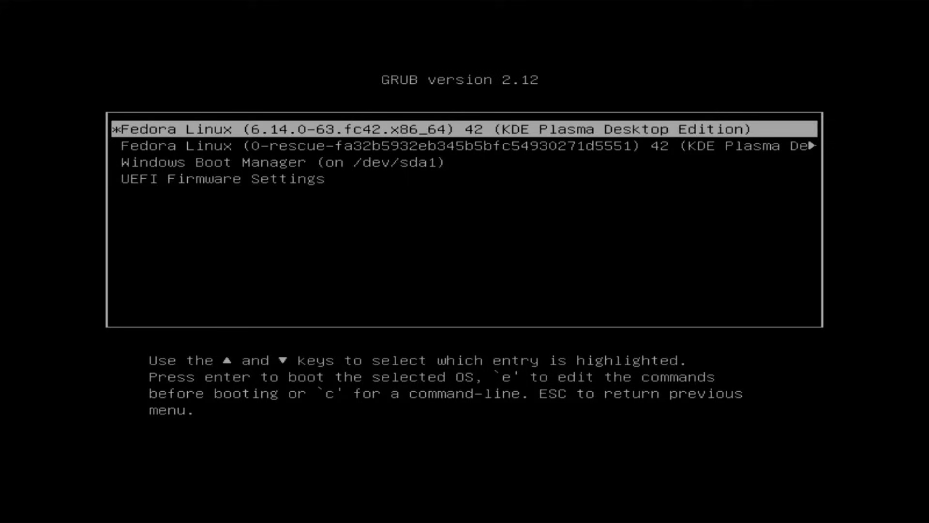
{"action": "key", "text": "Return"}
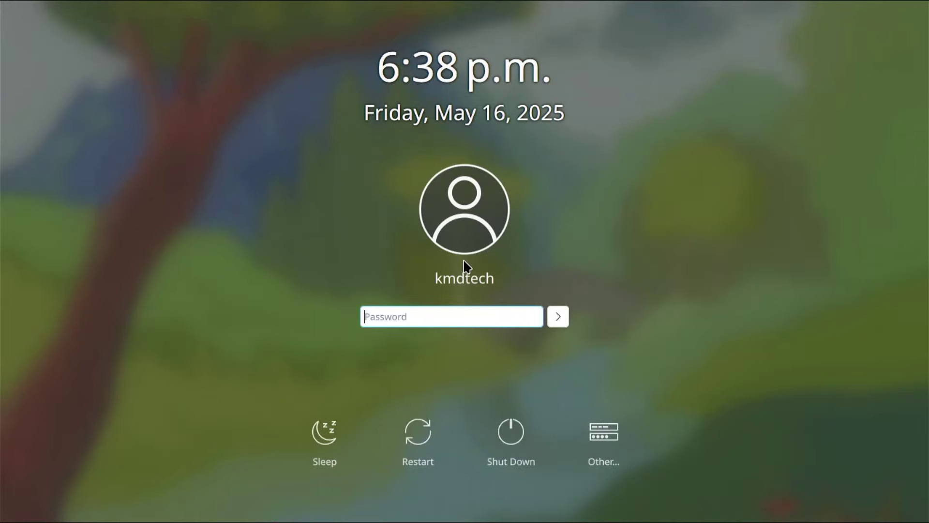
{"action": "type", "text": "********"}
{"action": "key", "text": "Return"}
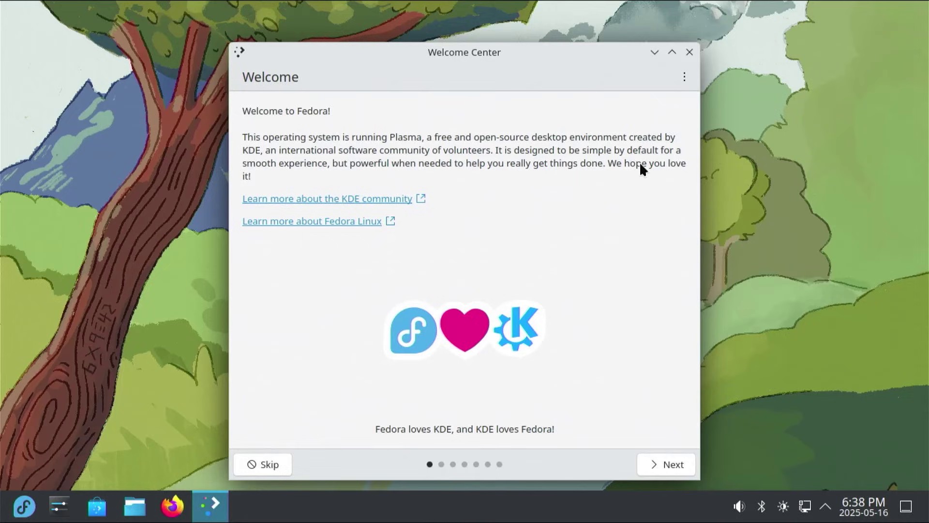
Close the Welcome Center, restart, and highlight Windows Boot Manager in GRUB.
{"action": "left_click", "coordinate": [686, 55]}
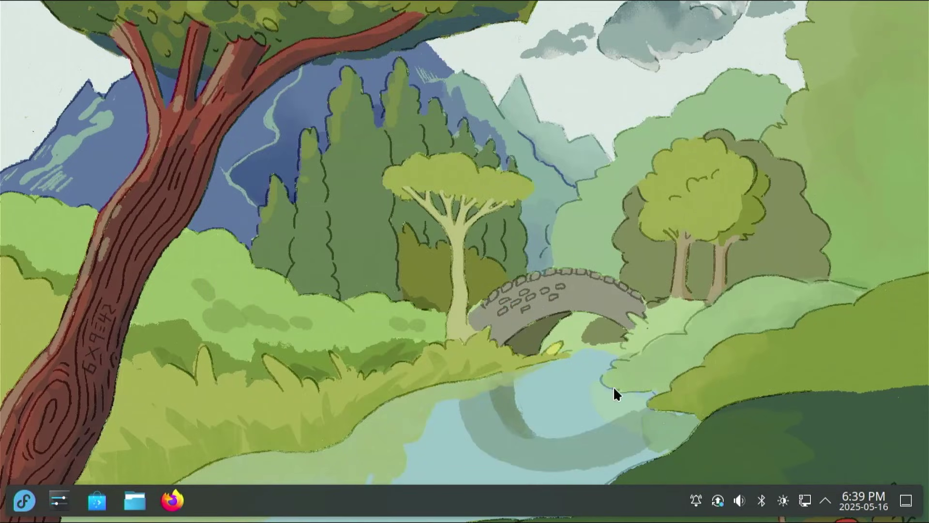
{"action": "left_click", "coordinate": [24, 500]}
{"action": "left_click", "coordinate": [363, 464]}
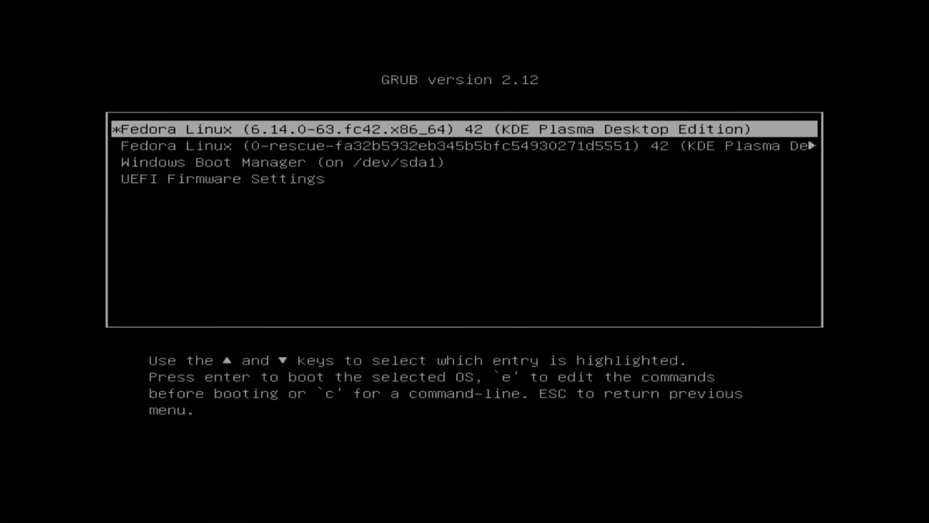
{"action": "key", "text": "Down"}
{"action": "key", "text": "Down"}
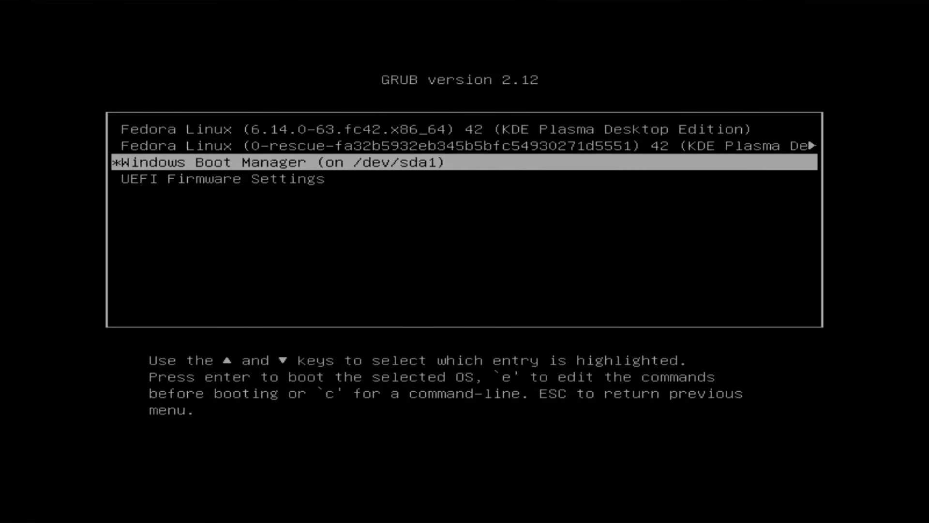
Boot Windows and open Disk Management by searching 'disk m'.
{"action": "key", "text": "Return"}
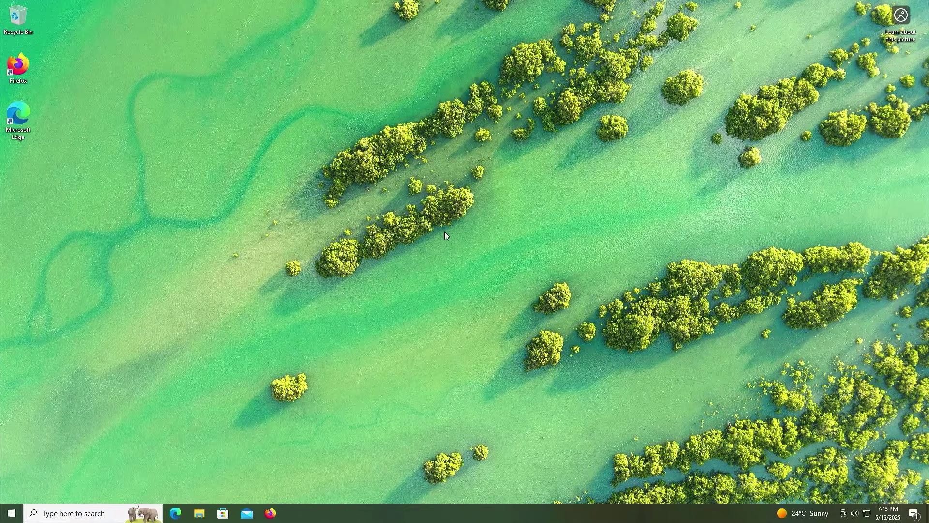
{"action": "key", "text": "super"}
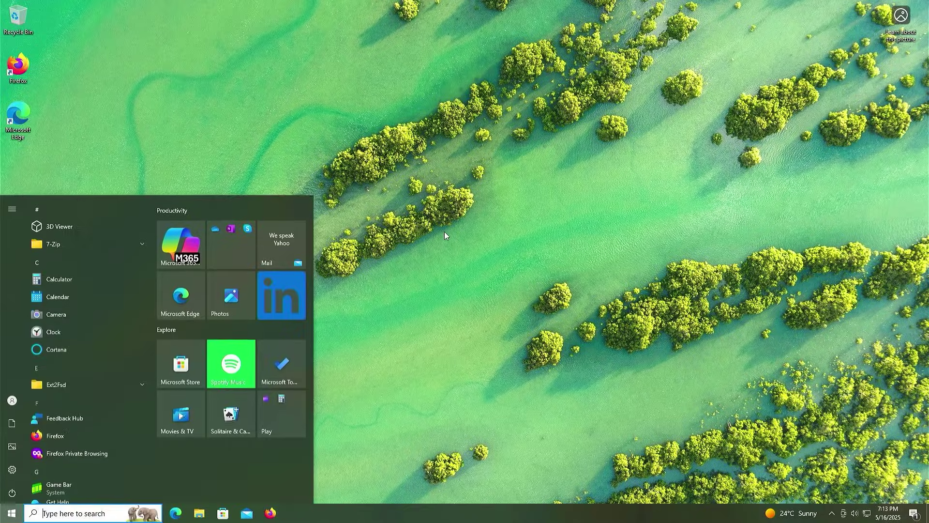
{"action": "type", "text": "disk m"}
{"action": "key", "text": "Return"}
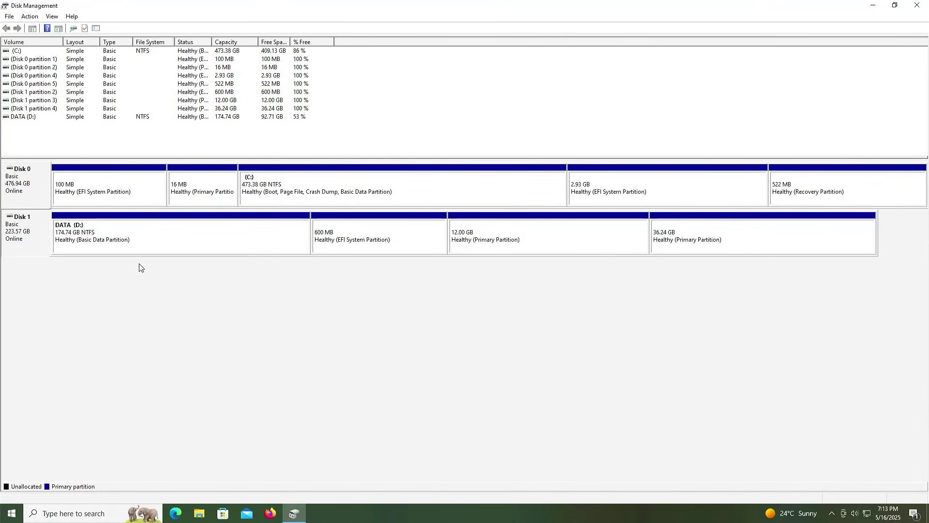
Inspect Disk 1's 600 MB, 12.00 GB and 36.24 GB partitions, then check actions for Disk 0's 2.93 GB EFI partition.
{"action": "left_click", "coordinate": [420, 251]}
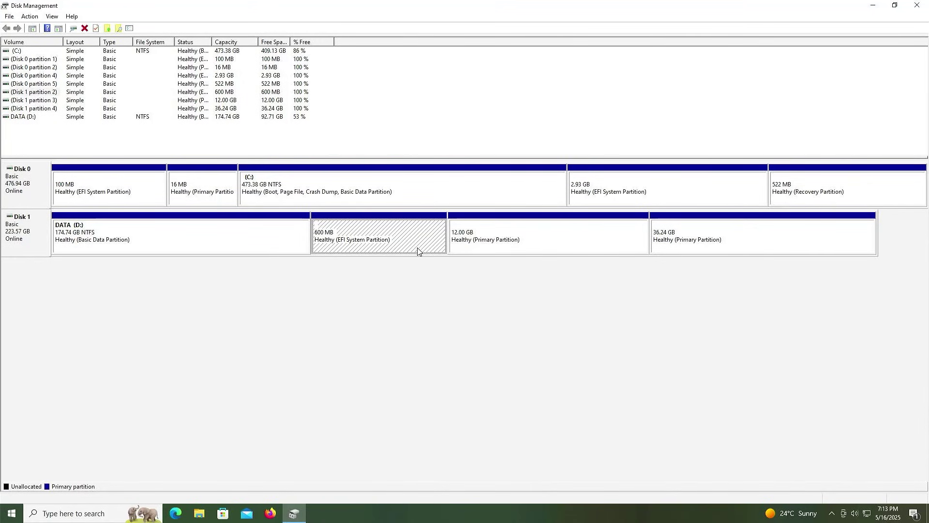
{"action": "left_click", "coordinate": [544, 252]}
{"action": "left_click", "coordinate": [733, 246]}
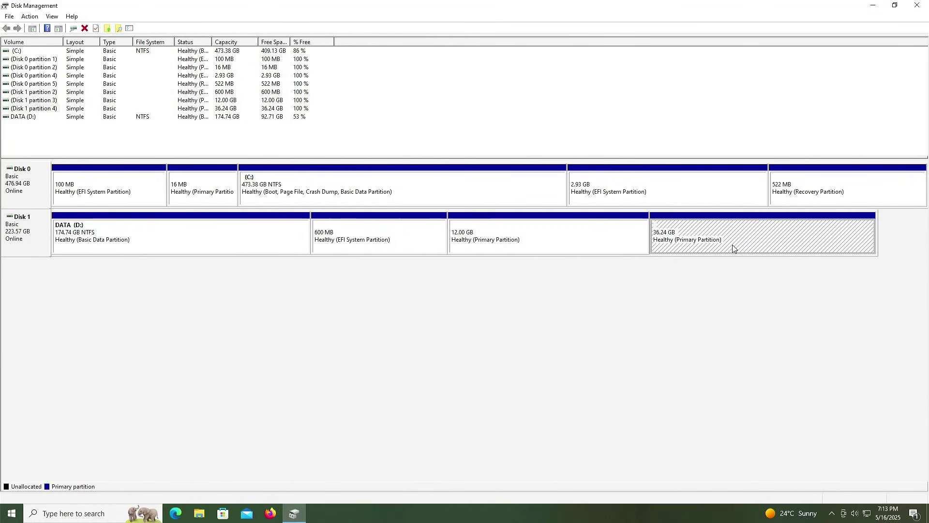
{"action": "left_click", "coordinate": [696, 204]}
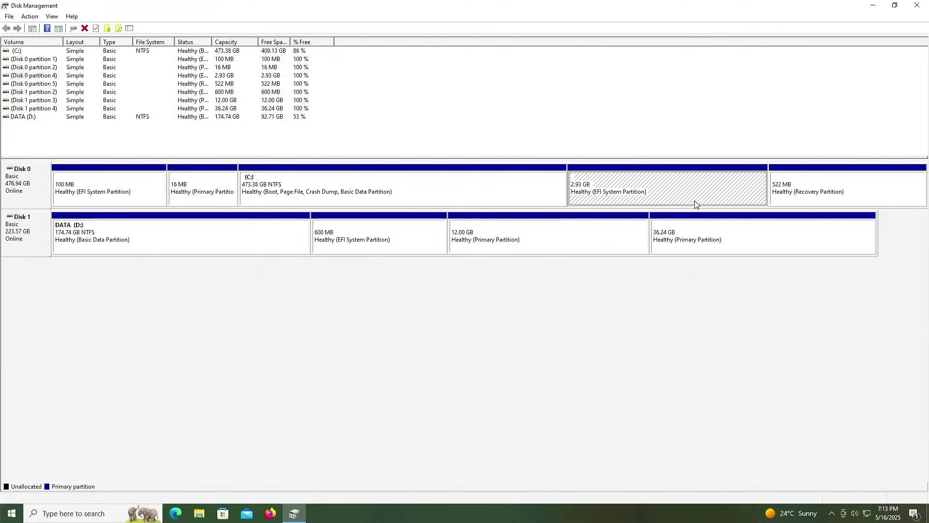
{"action": "right_click", "coordinate": [695, 203]}
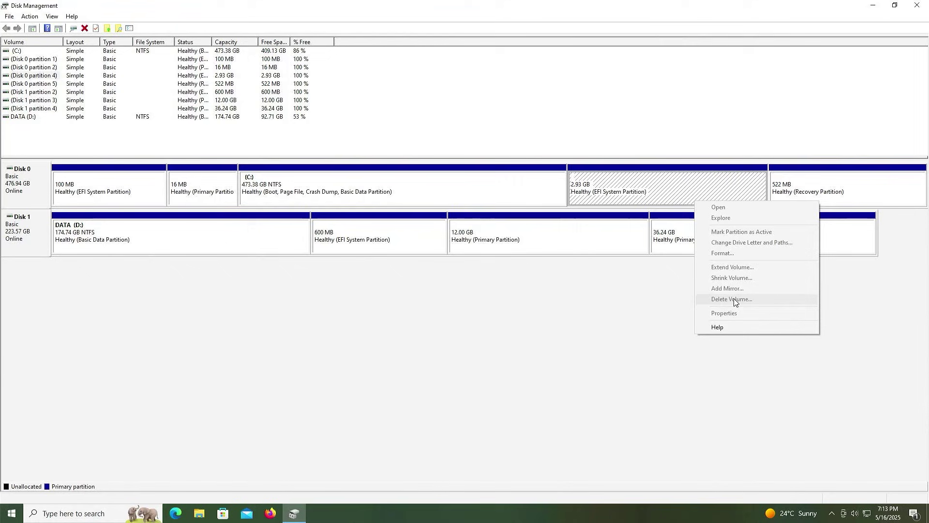
Launch diskpart with administrator rights and approve the elevation prompt.
{"action": "key", "text": "super"}
{"action": "type", "text": "diskpart"}
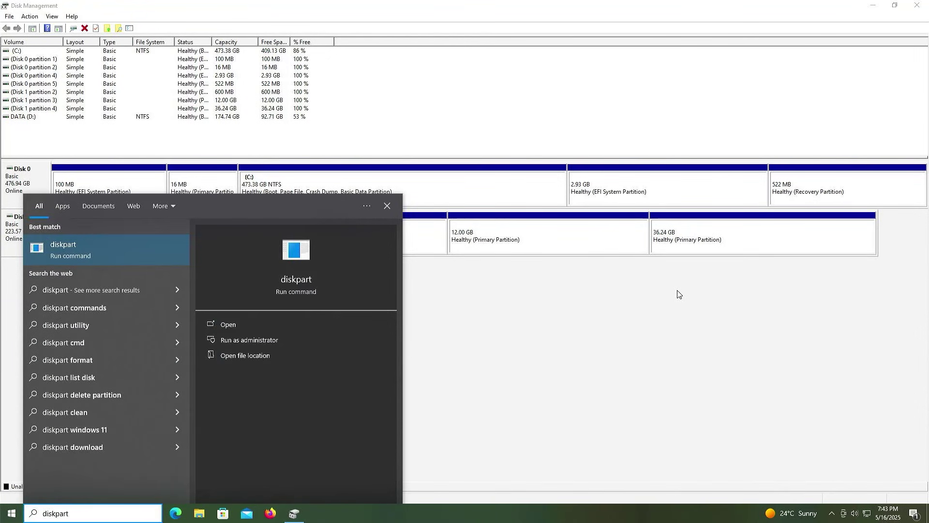
{"action": "key", "text": "Right"}
{"action": "key", "text": "Down"}
{"action": "key", "text": "Return"}
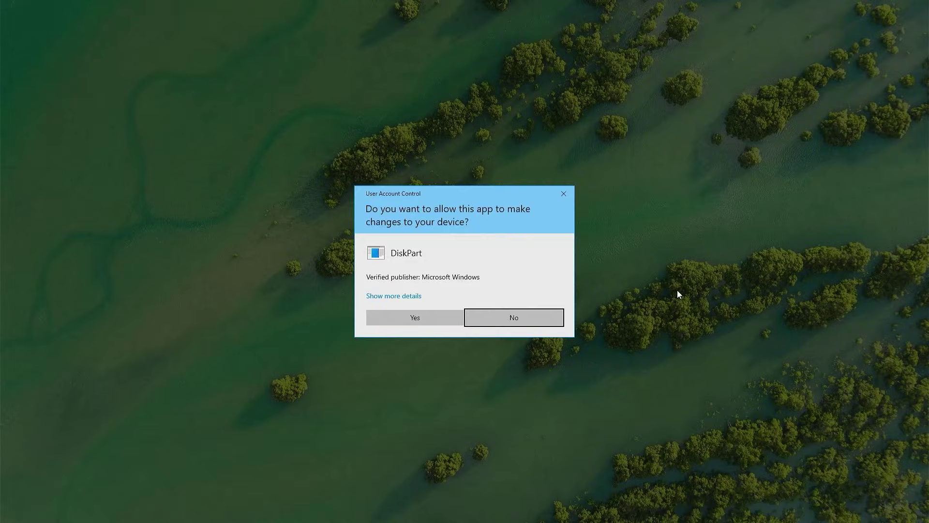
{"action": "key", "text": "Left"}
{"action": "key", "text": "Return"}
List disks, select disk 0, and list its partitions.
{"action": "type", "text": "list "}
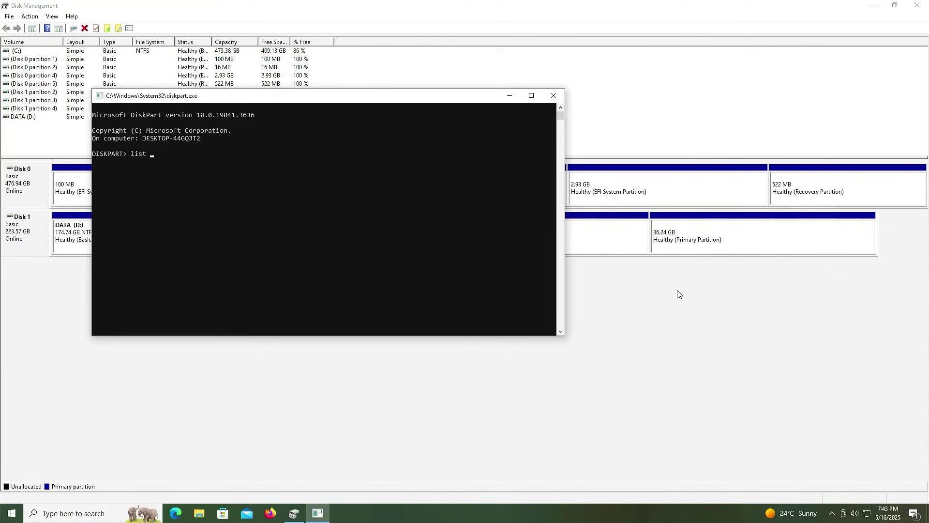
{"action": "type", "text": "disk"}
{"action": "key", "text": "Return"}
{"action": "type", "text": "sel disk 0"}
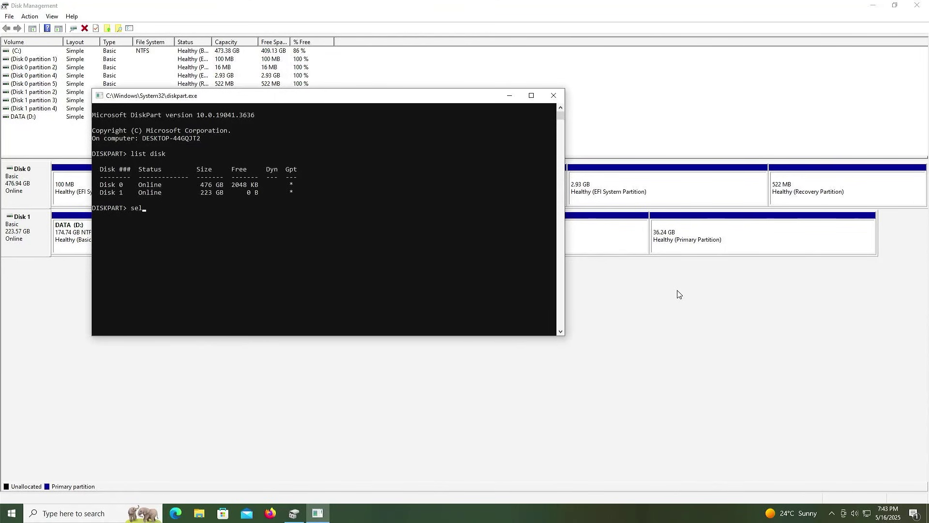
{"action": "key", "text": "Return"}
{"action": "type", "text": "l"}
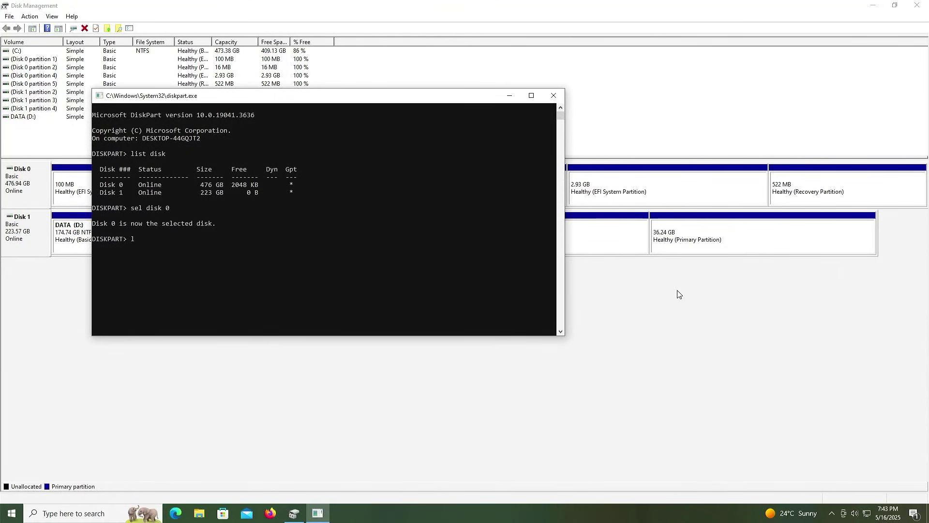
{"action": "type", "text": "ist part"}
{"action": "key", "text": "Return"}
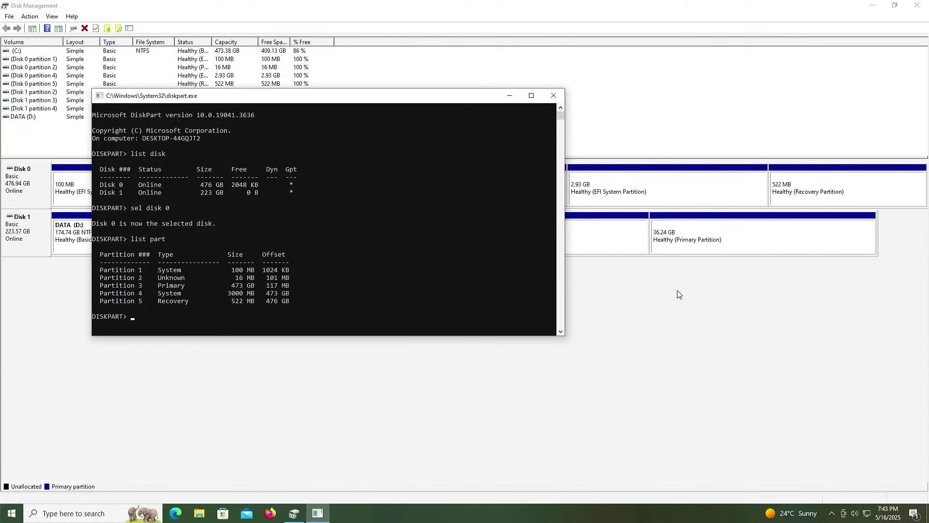
Select partition 4 (3000 MB) and delete it with 'delete partition override'.
{"action": "type", "text": "sel part 4"}
{"action": "key", "text": "Return"}
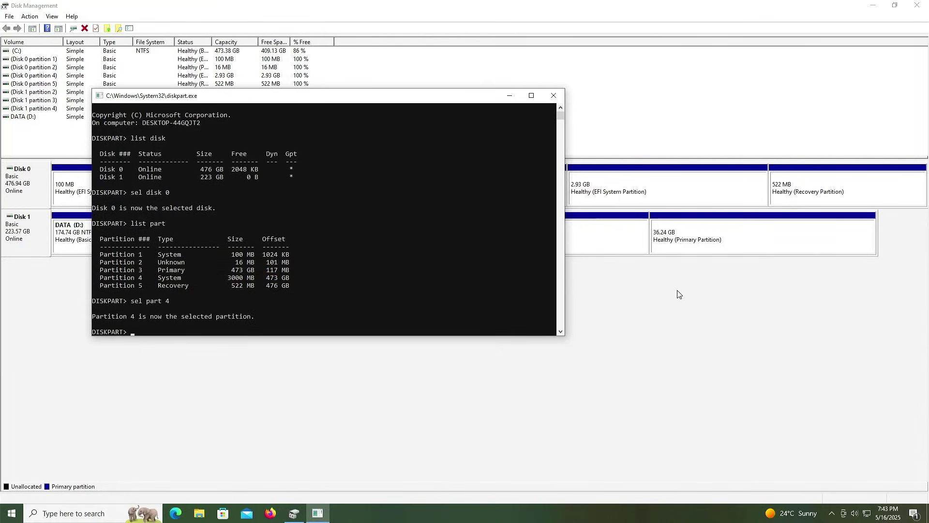
{"action": "type", "text": "delete partition override"}
{"action": "key", "text": "Return"}
Extend C: over Disk 0's 2.93 GB unallocated space to 476.31 GB via the Extend Volume Wizard.
{"action": "left_click", "coordinate": [678, 294]}
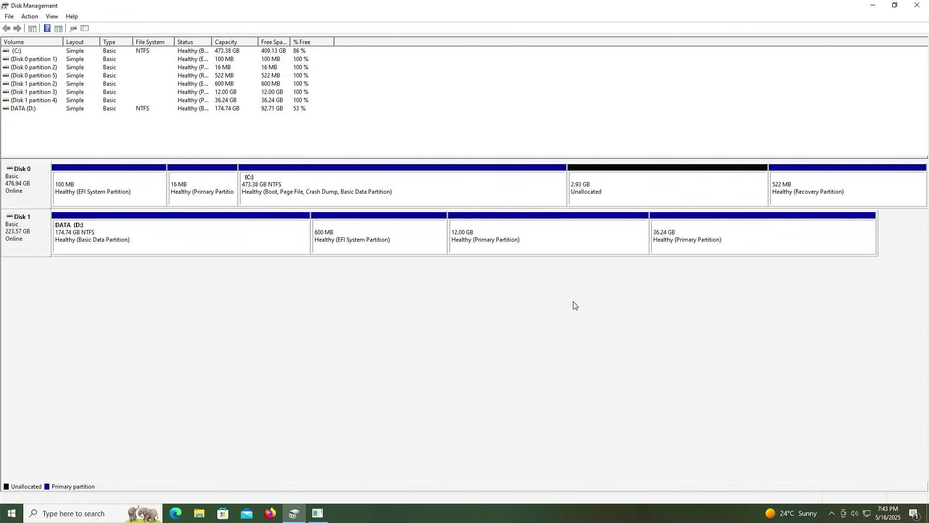
{"action": "left_click", "coordinate": [528, 203]}
{"action": "right_click", "coordinate": [527, 203]}
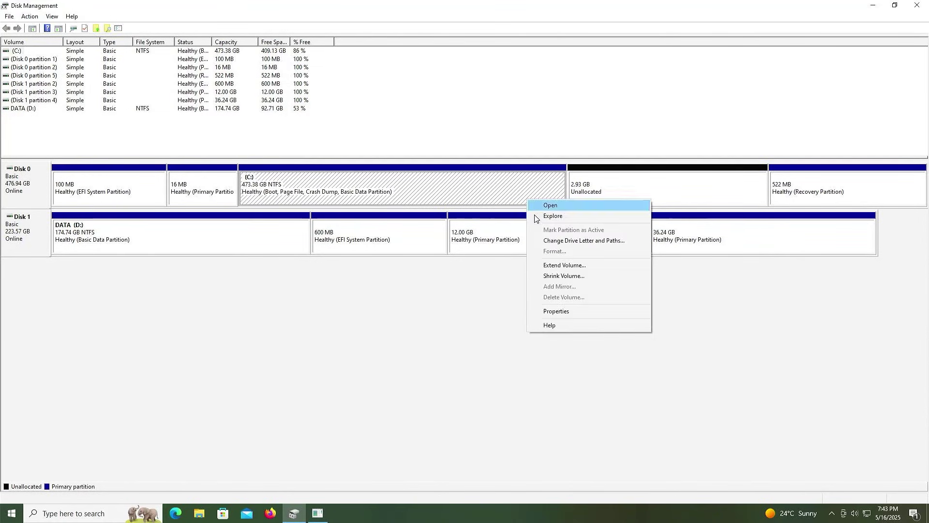
{"action": "left_click", "coordinate": [534, 266]}
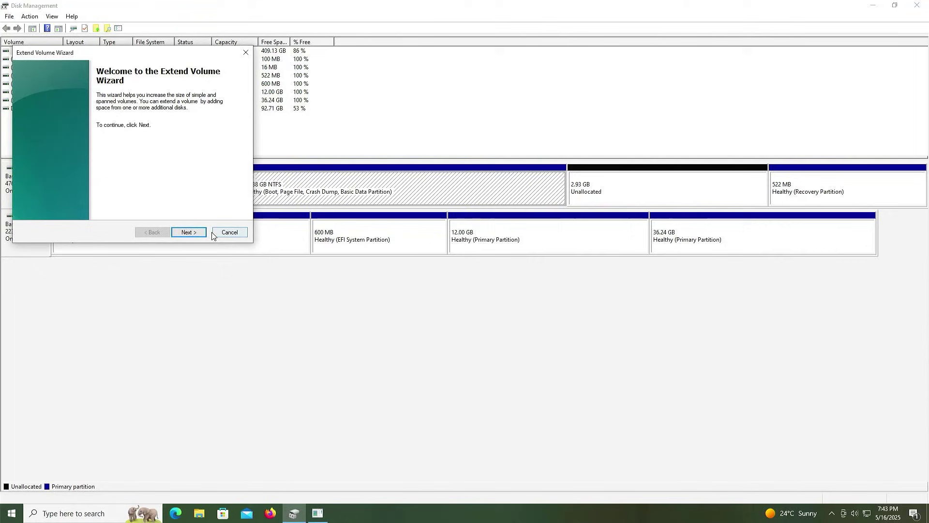
{"action": "left_click", "coordinate": [190, 233]}
{"action": "left_click", "coordinate": [192, 233]}
{"action": "left_click", "coordinate": [190, 233]}
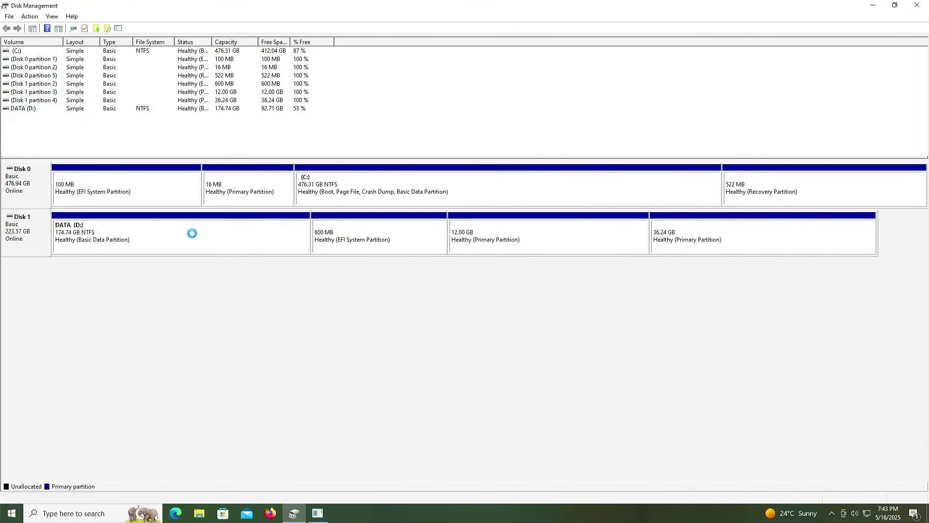